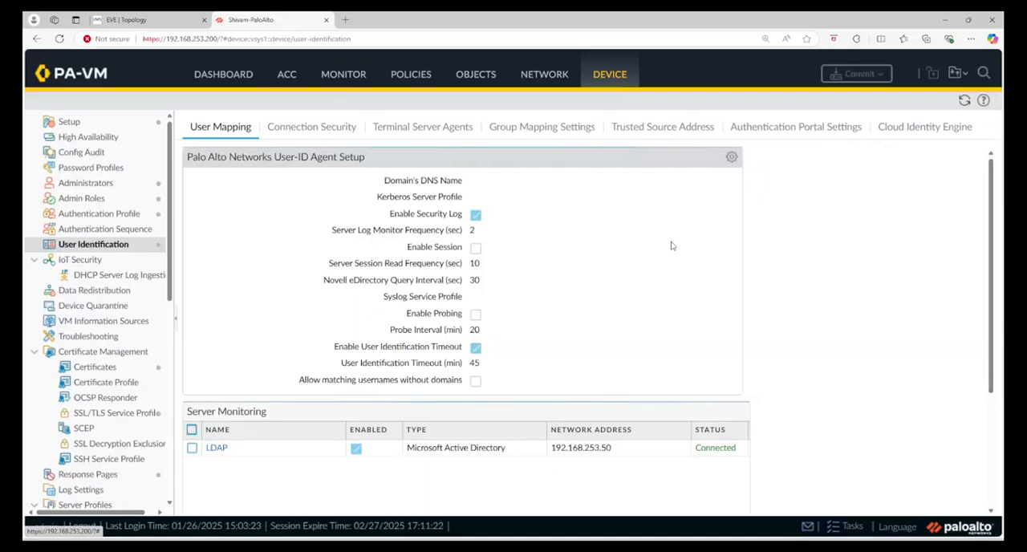
Open the User-ID Agent Setup and review its server monitor account credentials and Windows server monitoring settings.
{"action": "left_click", "coordinate": [732, 157]}
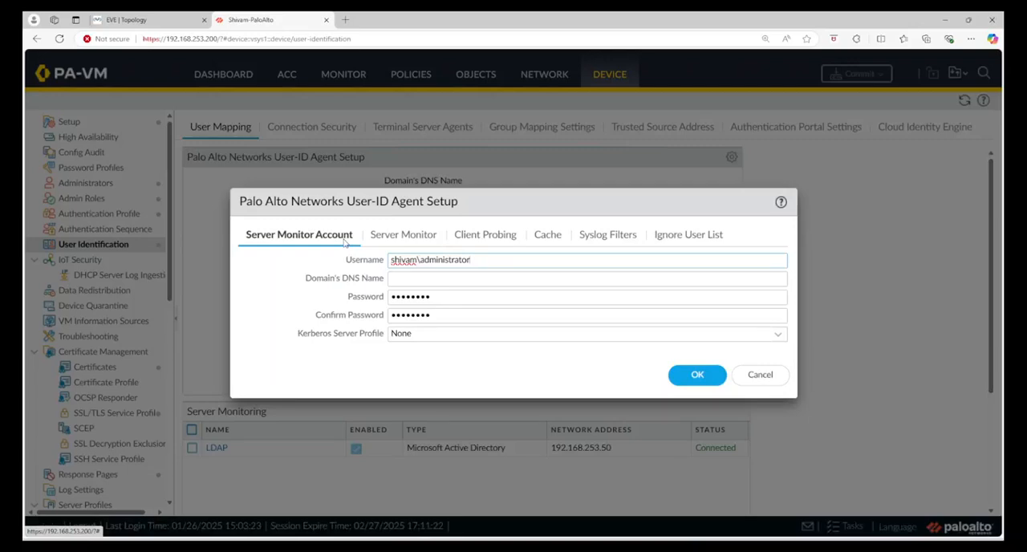
{"action": "left_click_drag", "start_coordinate": [471, 260], "coordinate": [356, 265]}
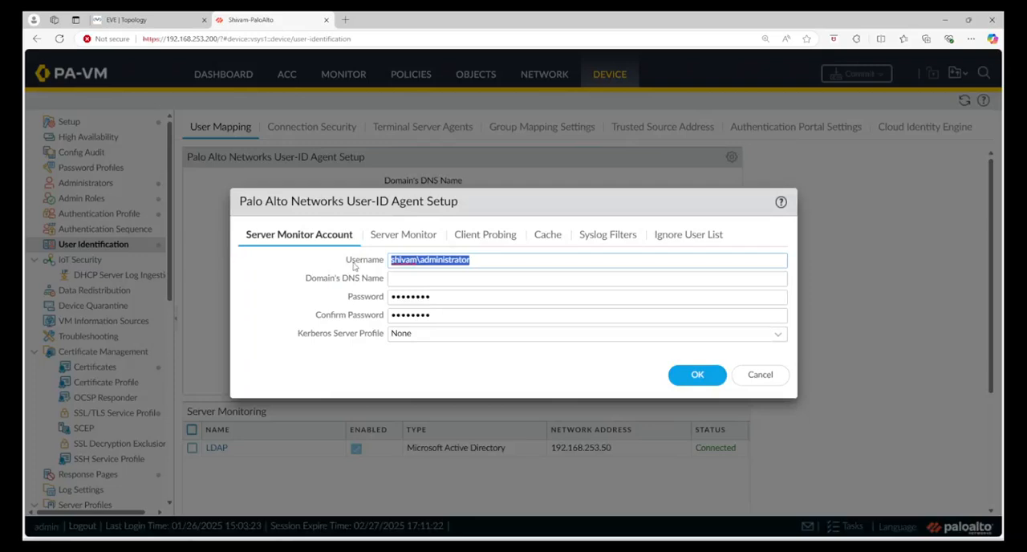
{"action": "left_click", "coordinate": [448, 297]}
{"action": "left_click", "coordinate": [464, 318]}
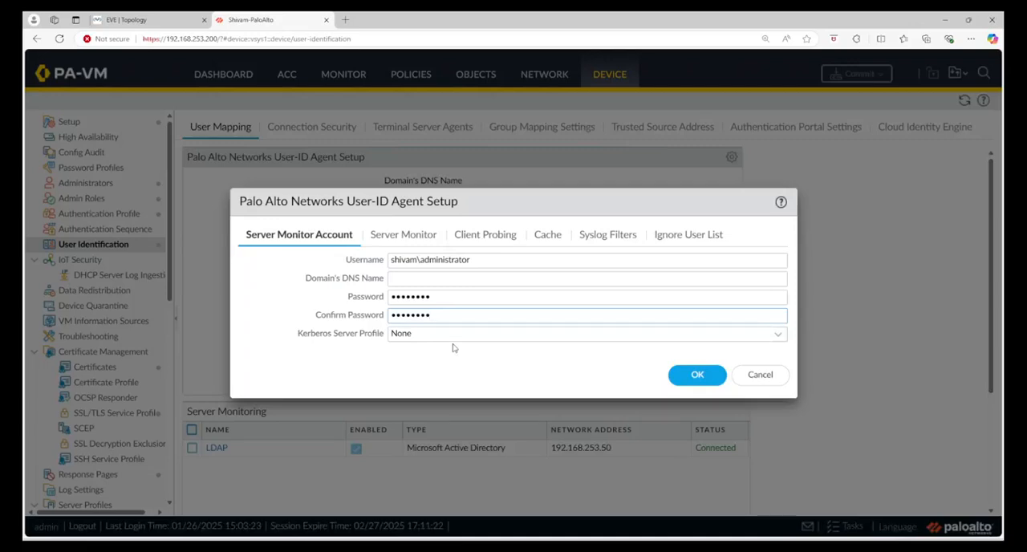
{"action": "left_click", "coordinate": [431, 240]}
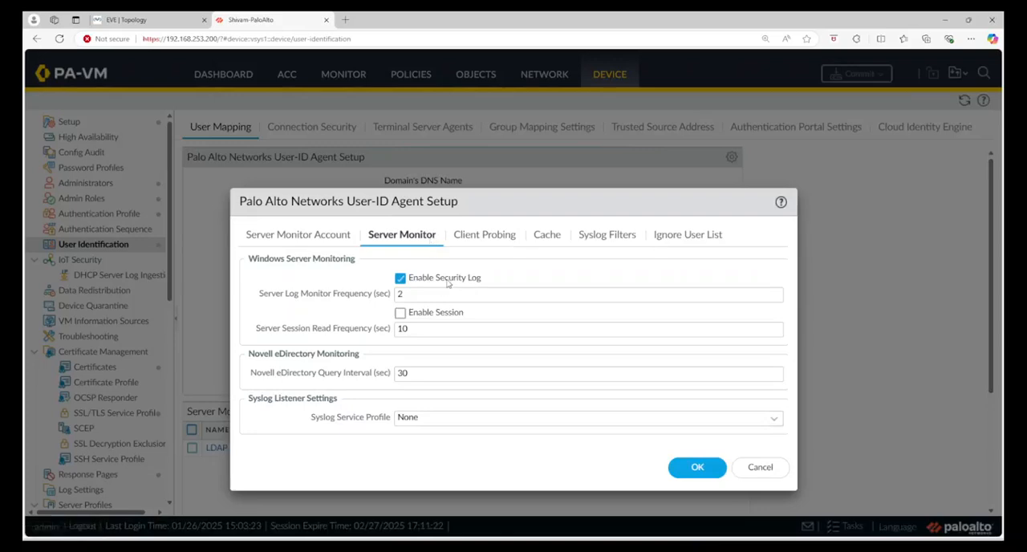
{"action": "double_click", "coordinate": [399, 294]}
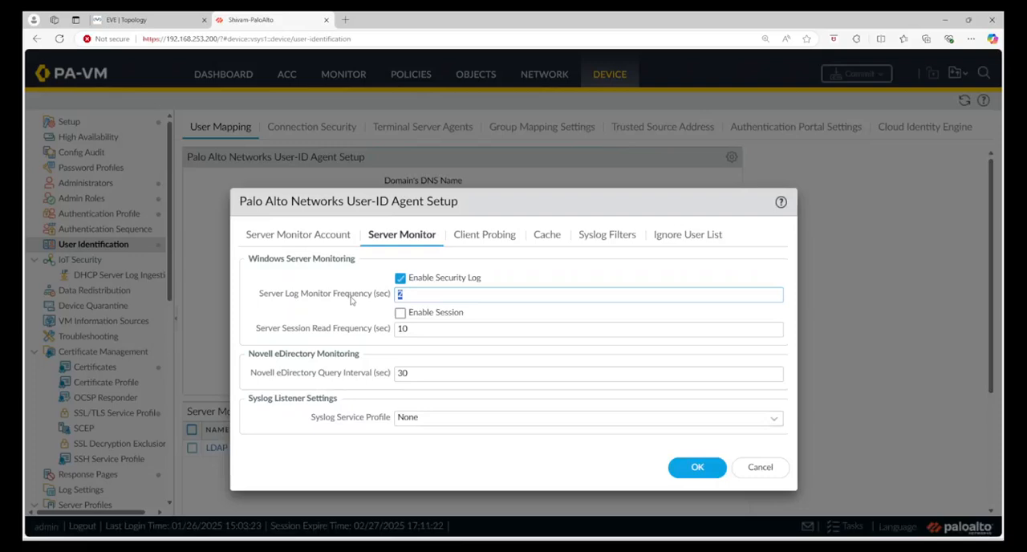
Review the agent's client probing, cache timeout, syslog filters and ignore user list, and close the setup without changes.
{"action": "left_click", "coordinate": [502, 238]}
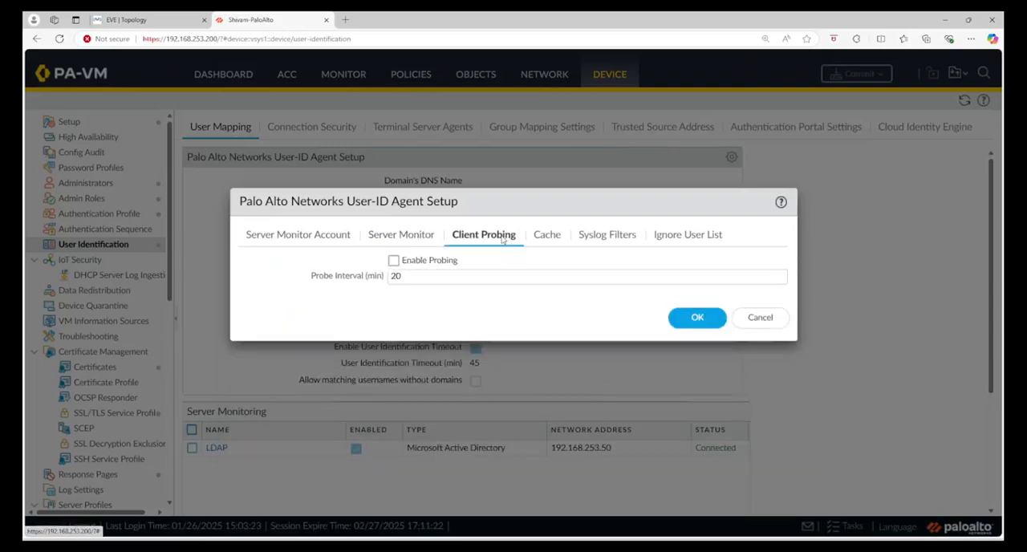
{"action": "left_click", "coordinate": [546, 236]}
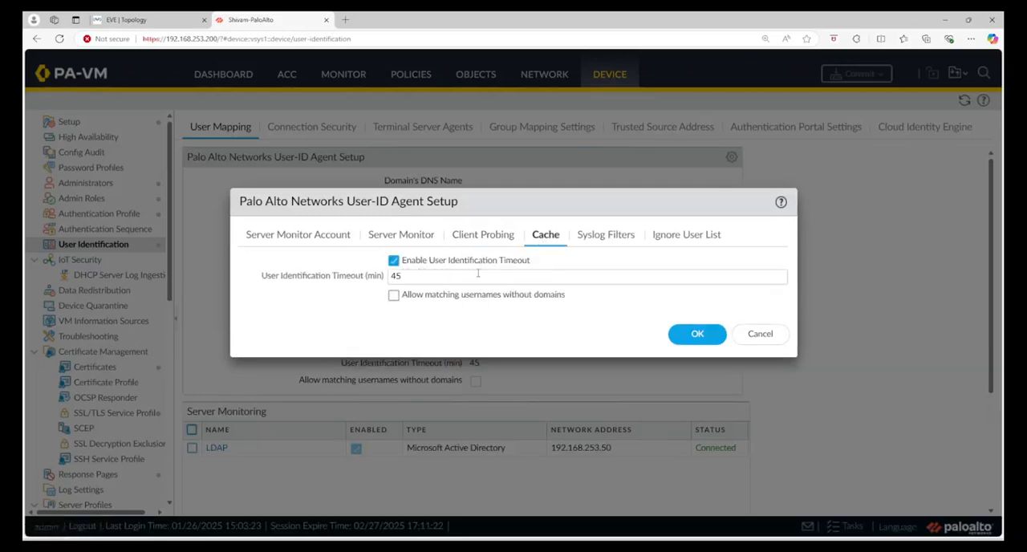
{"action": "left_click_drag", "start_coordinate": [473, 276], "coordinate": [302, 289]}
{"action": "left_click", "coordinate": [610, 236]}
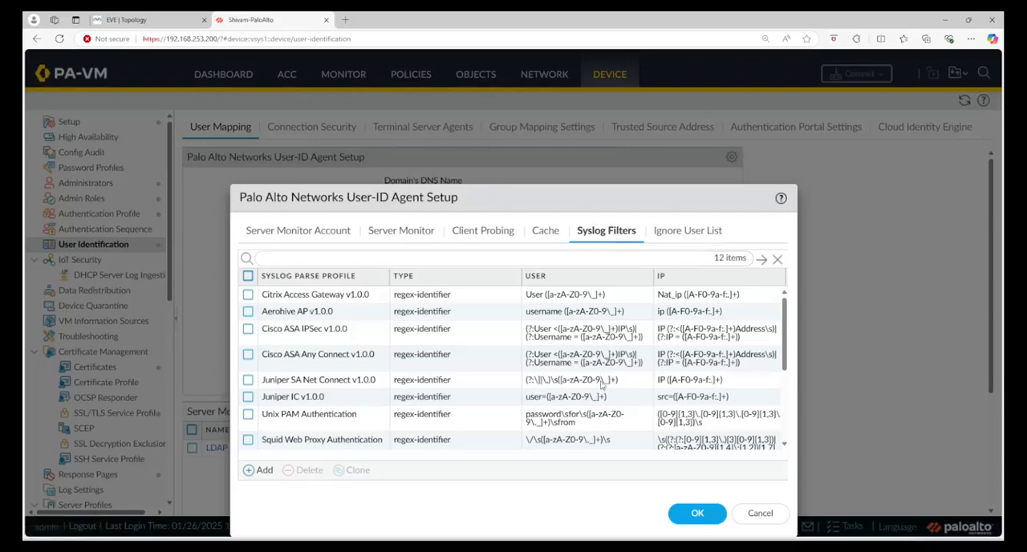
{"action": "left_click", "coordinate": [674, 233]}
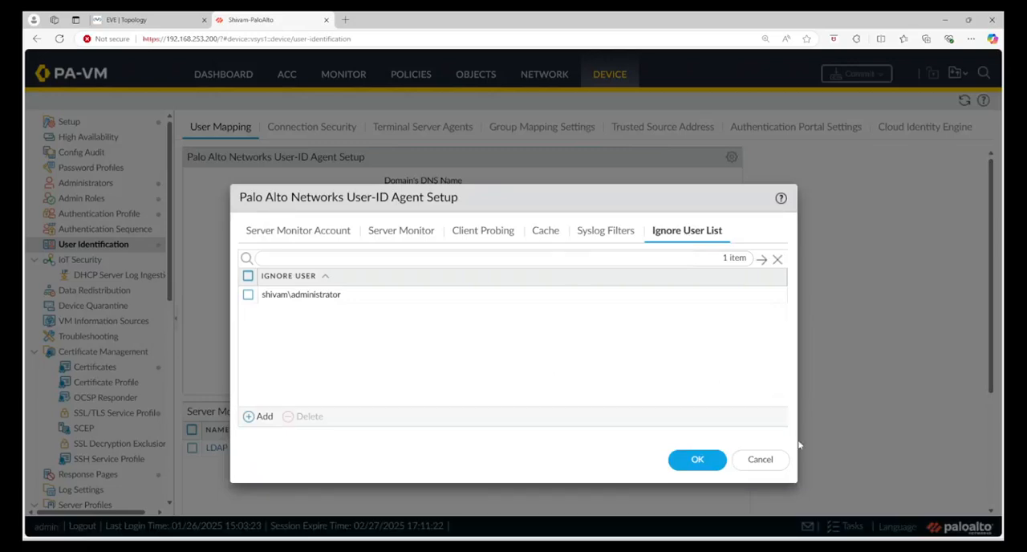
{"action": "left_click", "coordinate": [758, 460]}
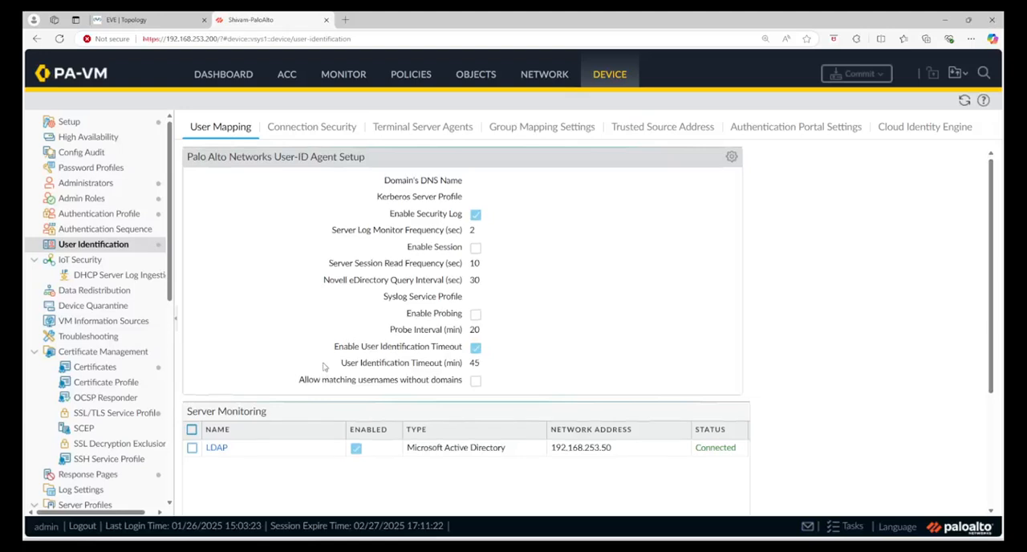
Inspect the LDAP monitored server's type, transport protocol and network address under Server Monitoring, leaving it without changes.
{"action": "scroll", "coordinate": [306, 249], "scroll_direction": "down", "scroll_amount": 3}
{"action": "scroll", "coordinate": [306, 249], "scroll_direction": "up", "scroll_amount": 3}
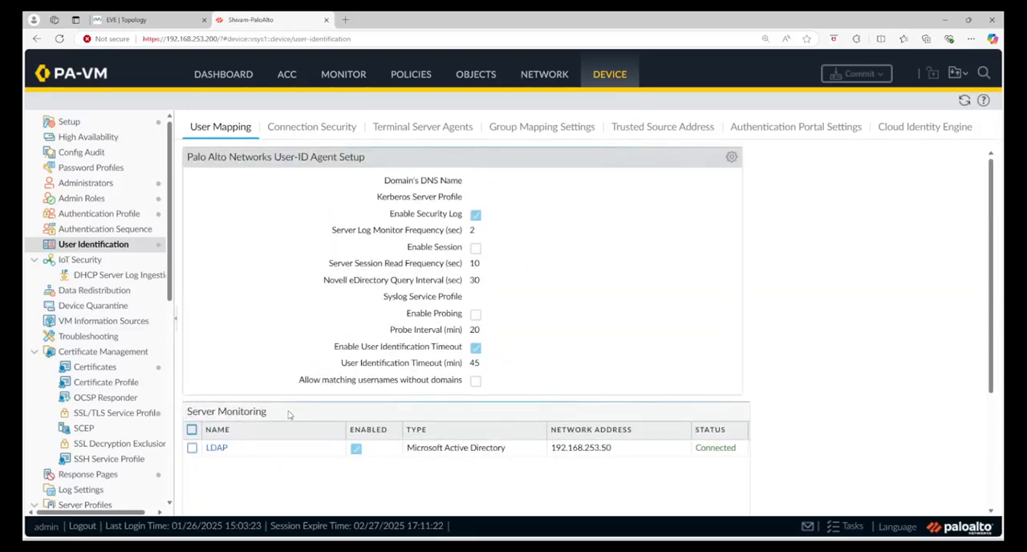
{"action": "scroll", "coordinate": [291, 415], "scroll_direction": "down", "scroll_amount": 2}
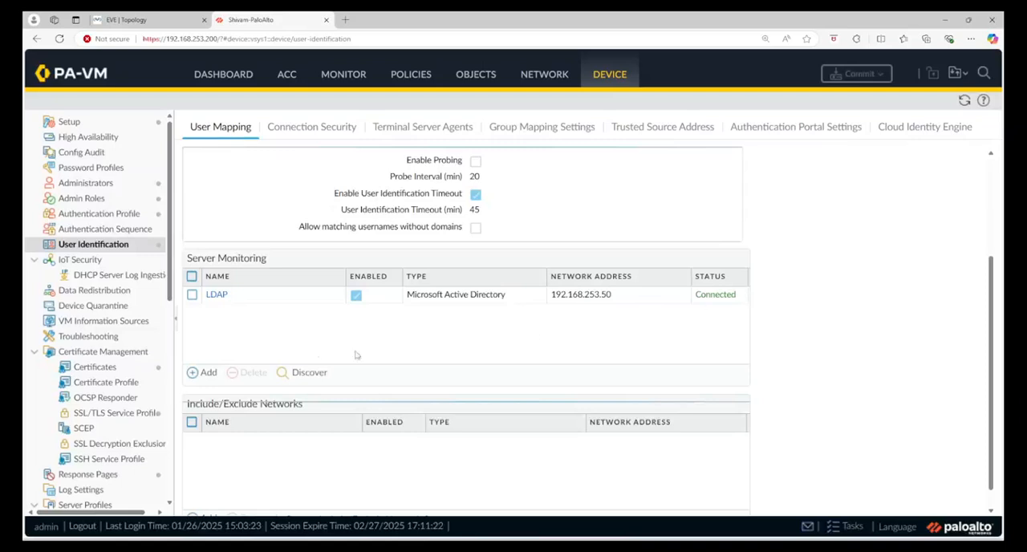
{"action": "left_click", "coordinate": [216, 296]}
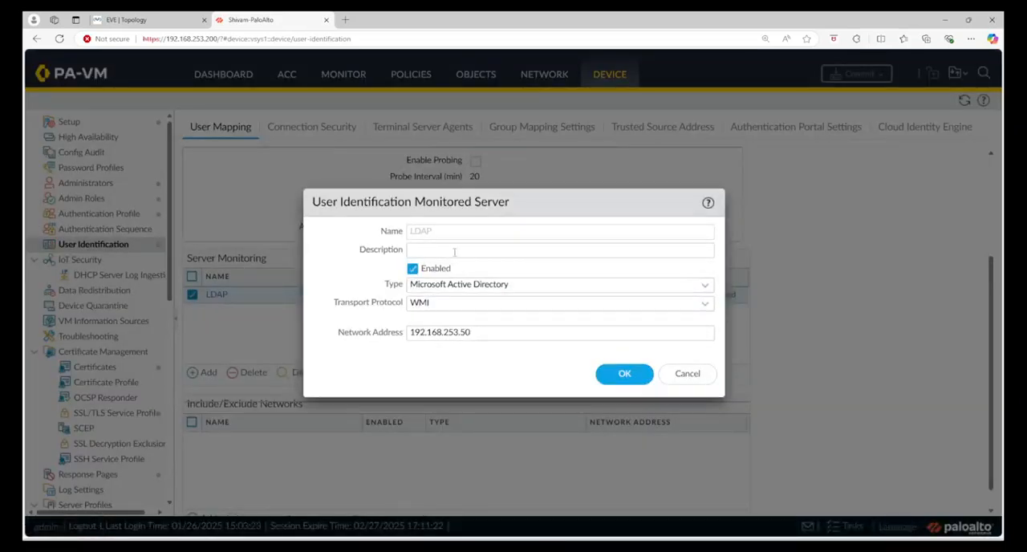
{"action": "double_click", "coordinate": [420, 232]}
{"action": "double_click", "coordinate": [478, 332]}
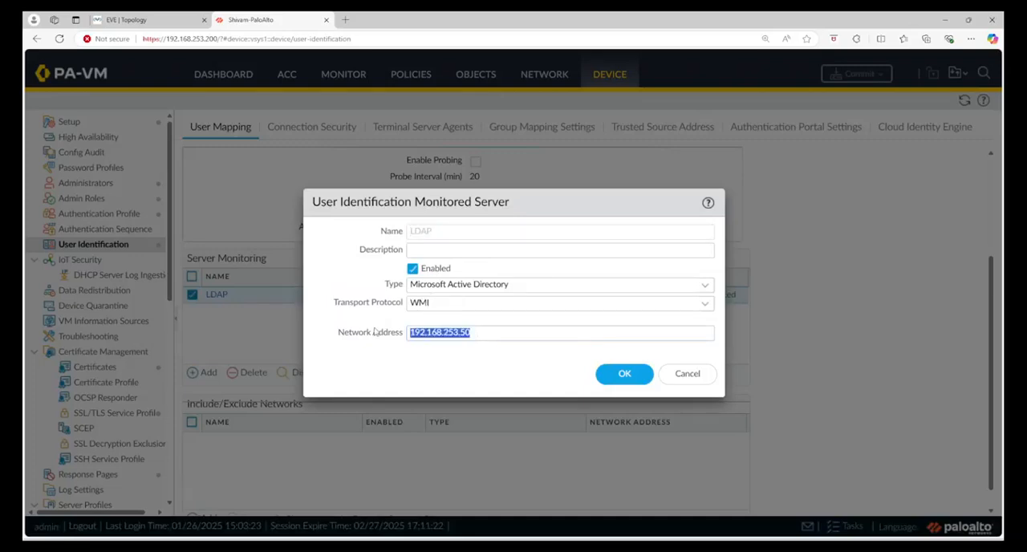
{"action": "left_click", "coordinate": [688, 374]}
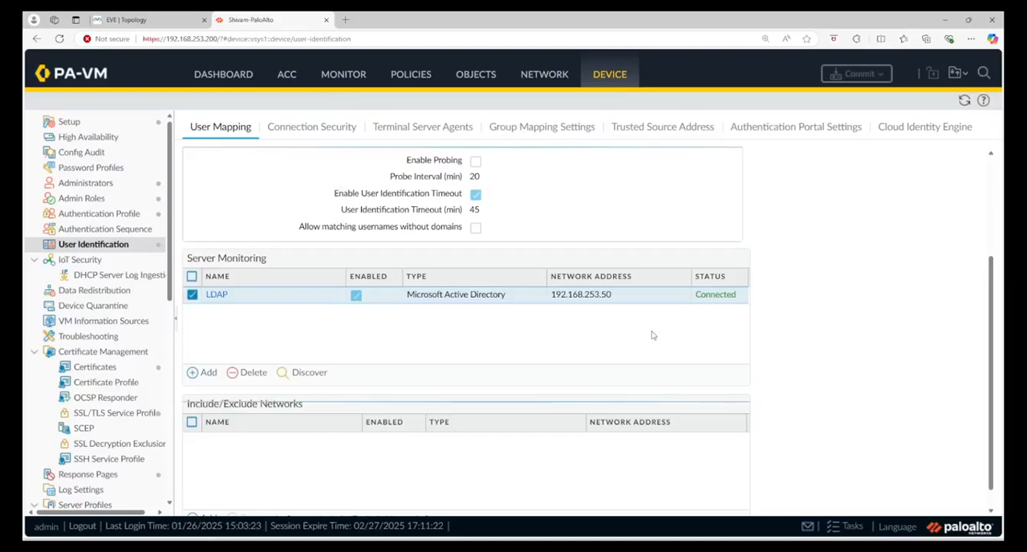
{"action": "scroll", "coordinate": [646, 341], "scroll_direction": "up", "scroll_amount": 2}
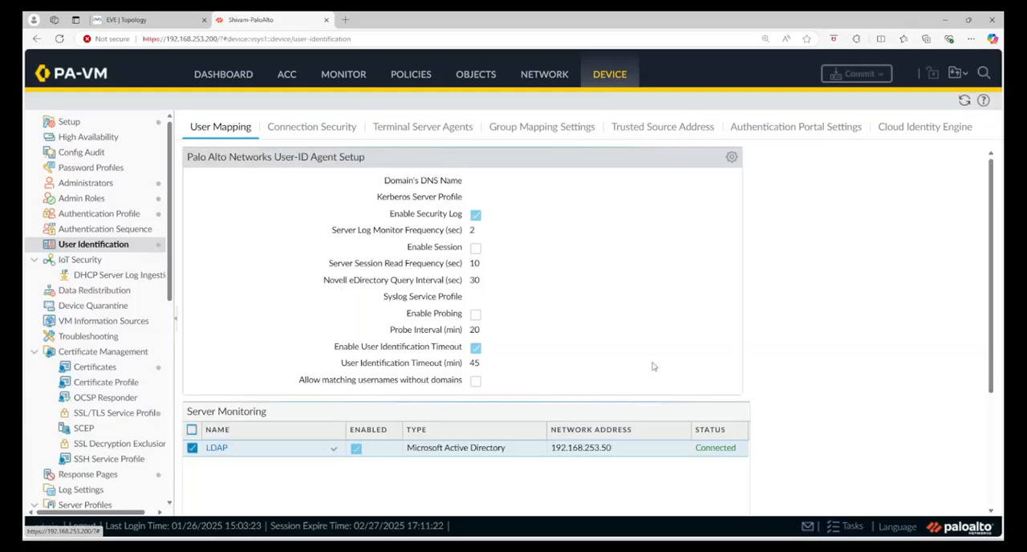
Inspect the server list and server settings of the LDAP_Server profile, and close it without changes.
{"action": "scroll", "coordinate": [84, 362], "scroll_direction": "down", "scroll_amount": 5}
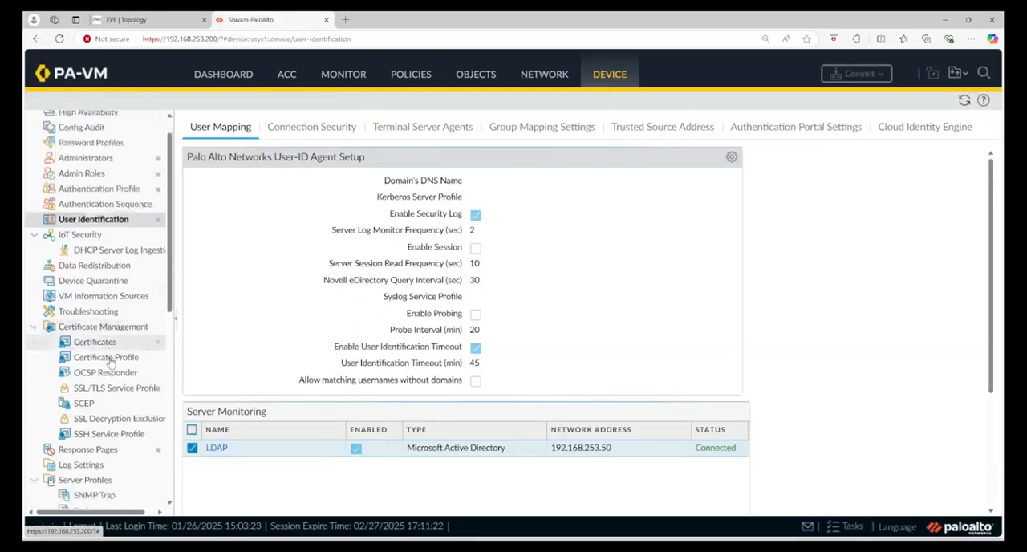
{"action": "left_click", "coordinate": [88, 440]}
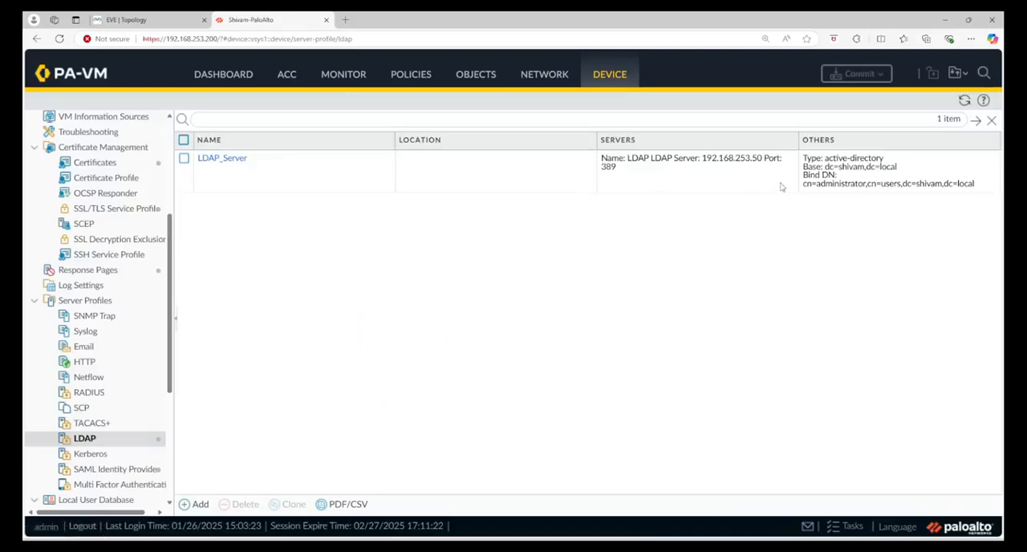
{"action": "left_click", "coordinate": [235, 164]}
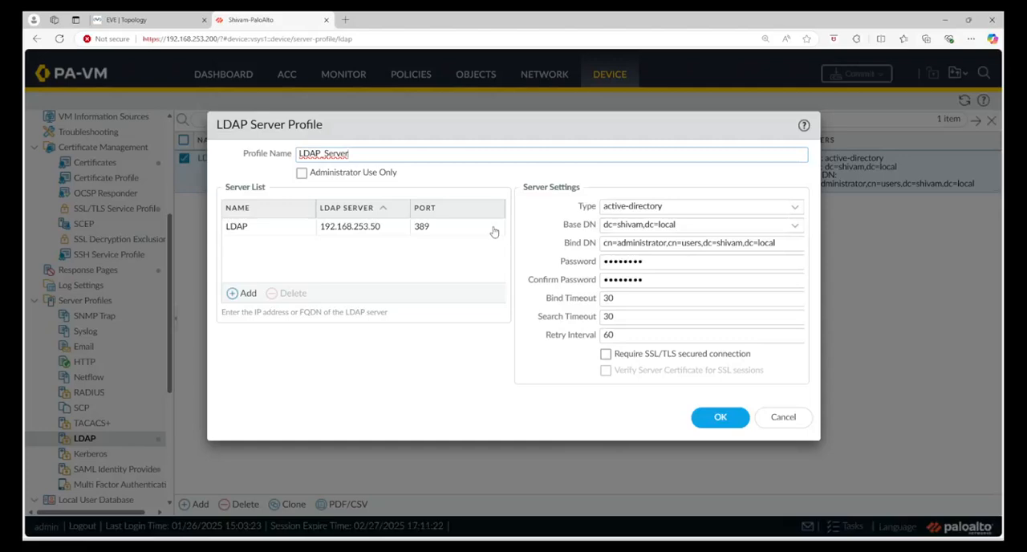
{"action": "left_click", "coordinate": [779, 418]}
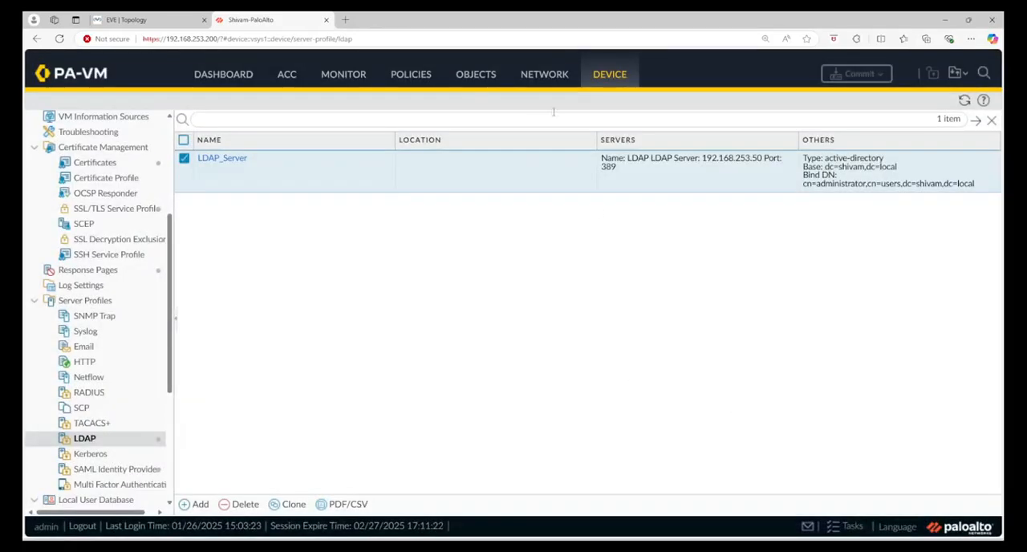
Inspect the internet_access group mapping's server profile and group include list, expanding the domain tree, and close it without changes.
{"action": "scroll", "coordinate": [105, 252], "scroll_direction": "up", "scroll_amount": 5}
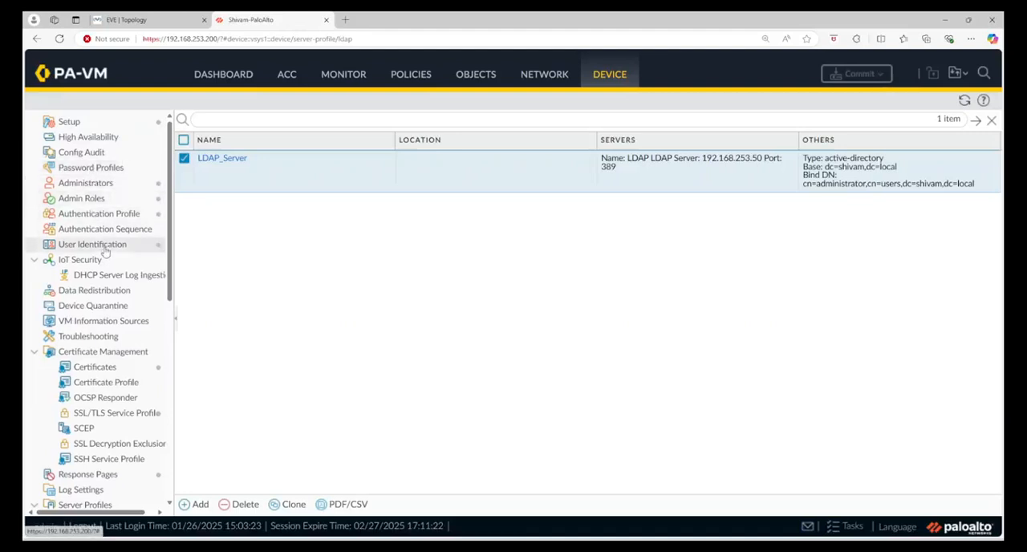
{"action": "left_click", "coordinate": [103, 246]}
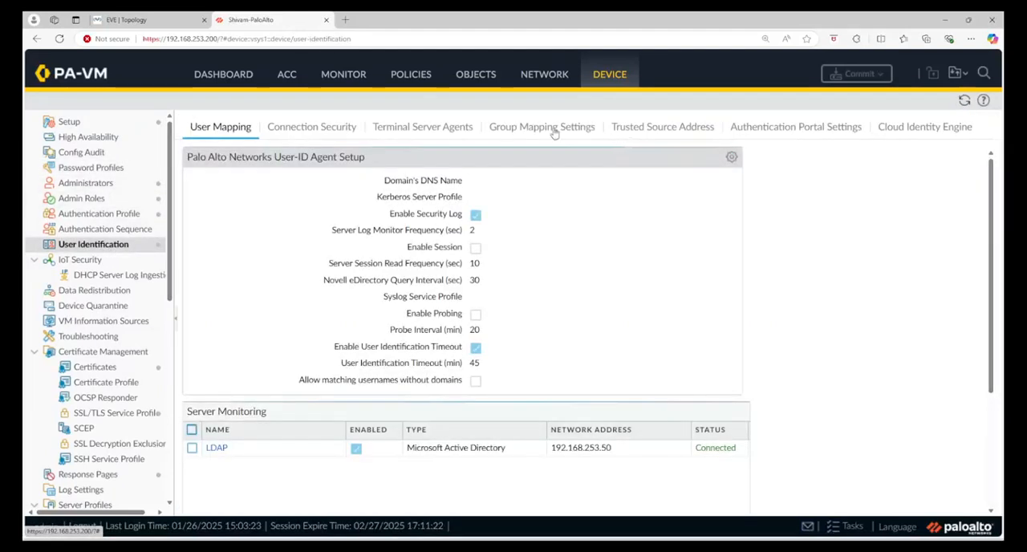
{"action": "left_click", "coordinate": [554, 132]}
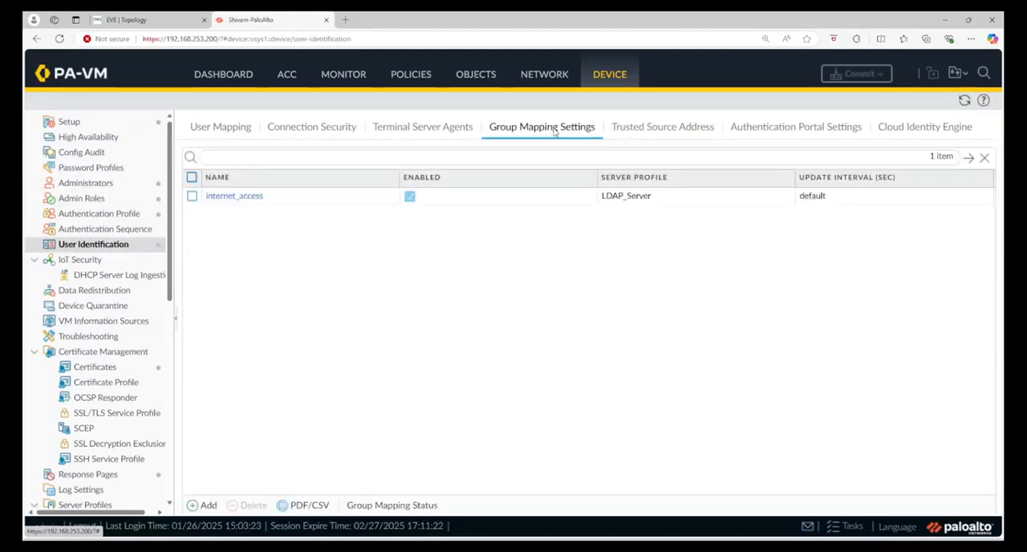
{"action": "left_click", "coordinate": [246, 200]}
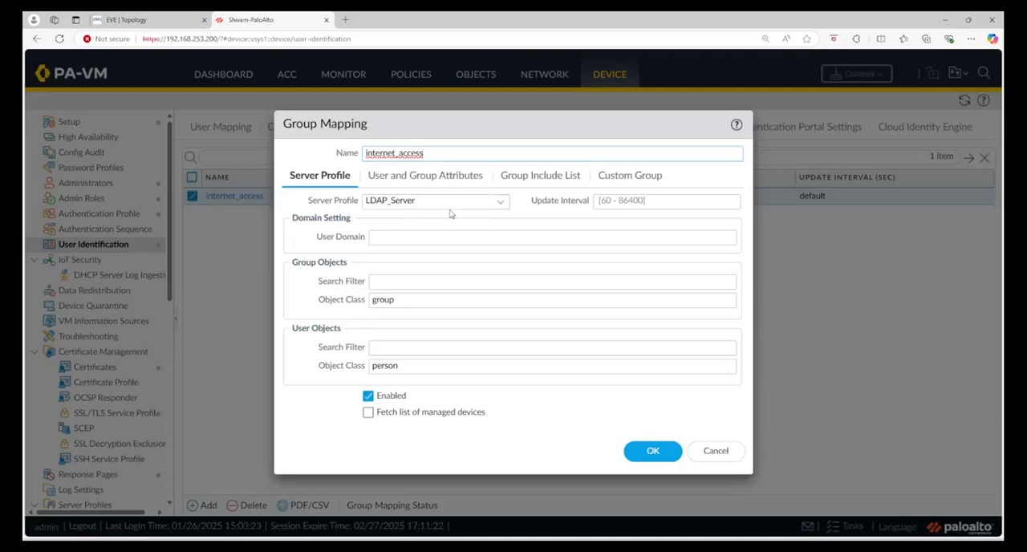
{"action": "left_click", "coordinate": [515, 177]}
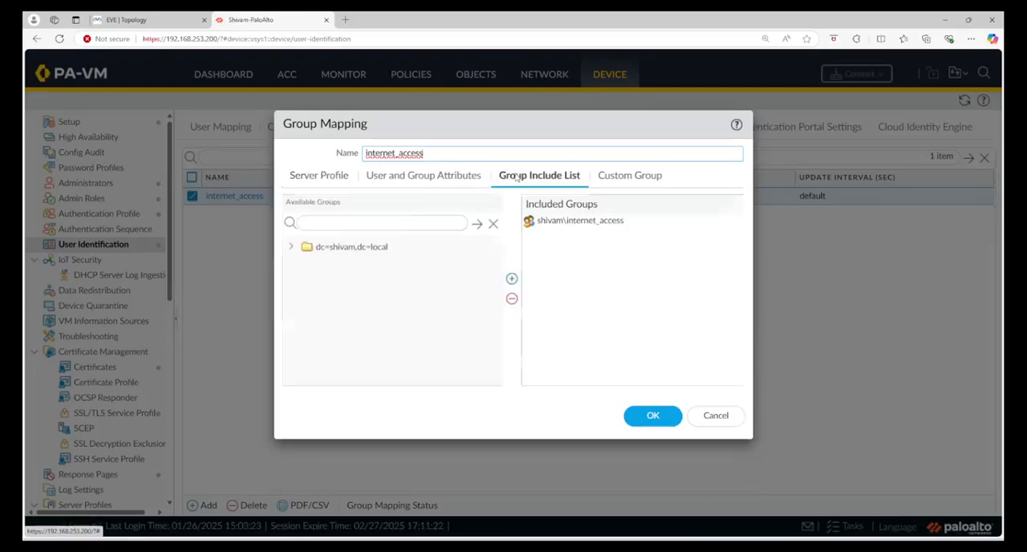
{"action": "left_click", "coordinate": [293, 247]}
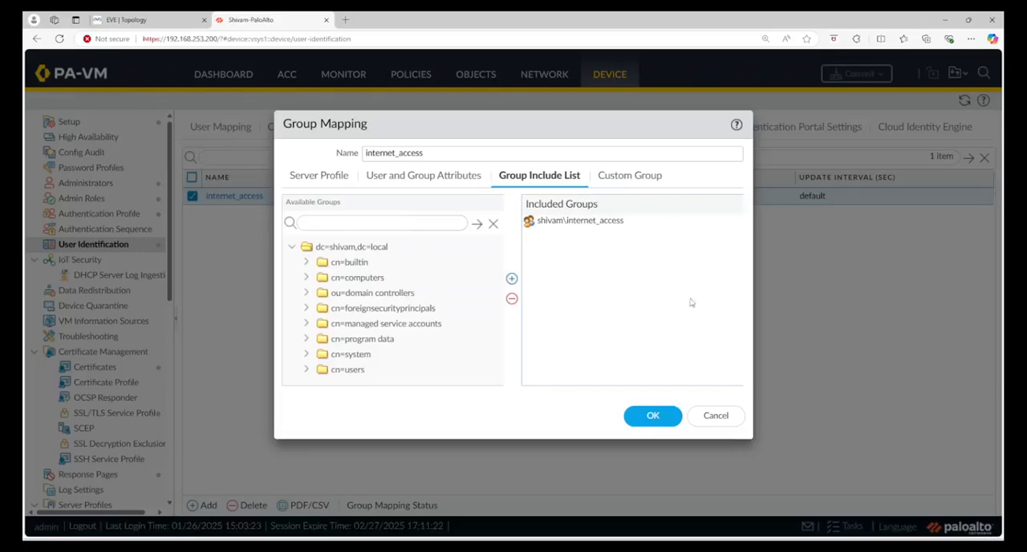
{"action": "left_click", "coordinate": [716, 415]}
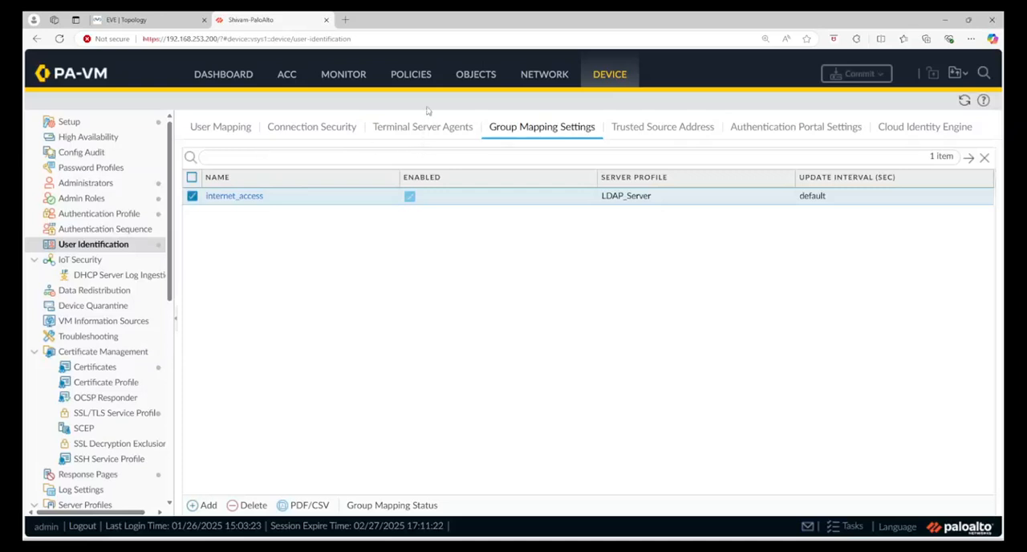
Check the User Identification ACL settings of the LAN Zone, and close the zone without changes.
{"action": "left_click", "coordinate": [531, 78]}
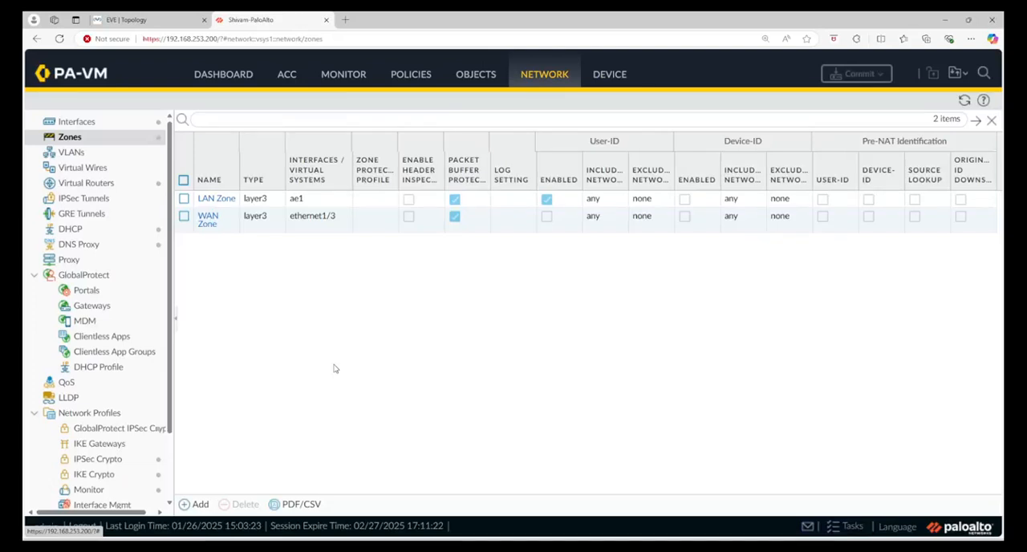
{"action": "left_click", "coordinate": [213, 199]}
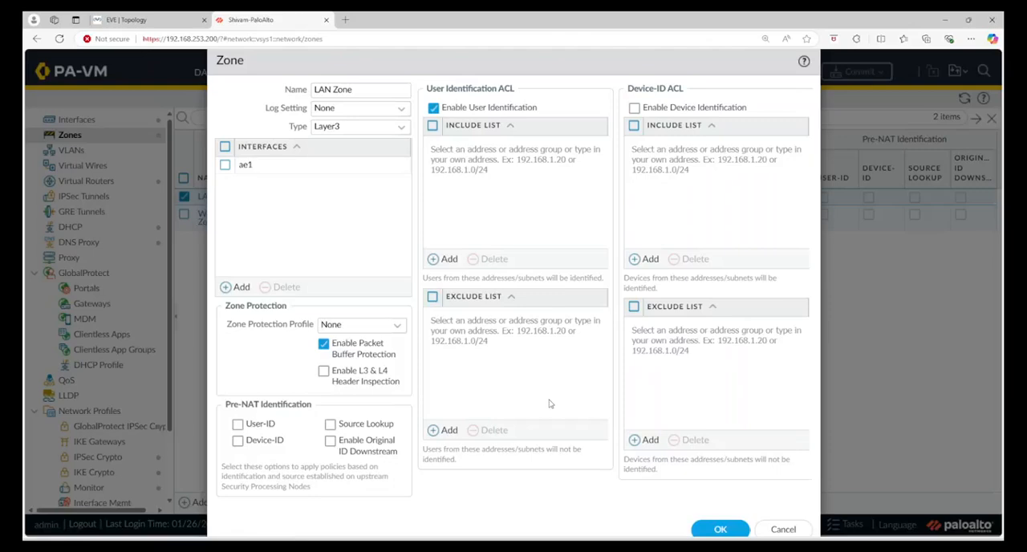
{"action": "left_click", "coordinate": [781, 529]}
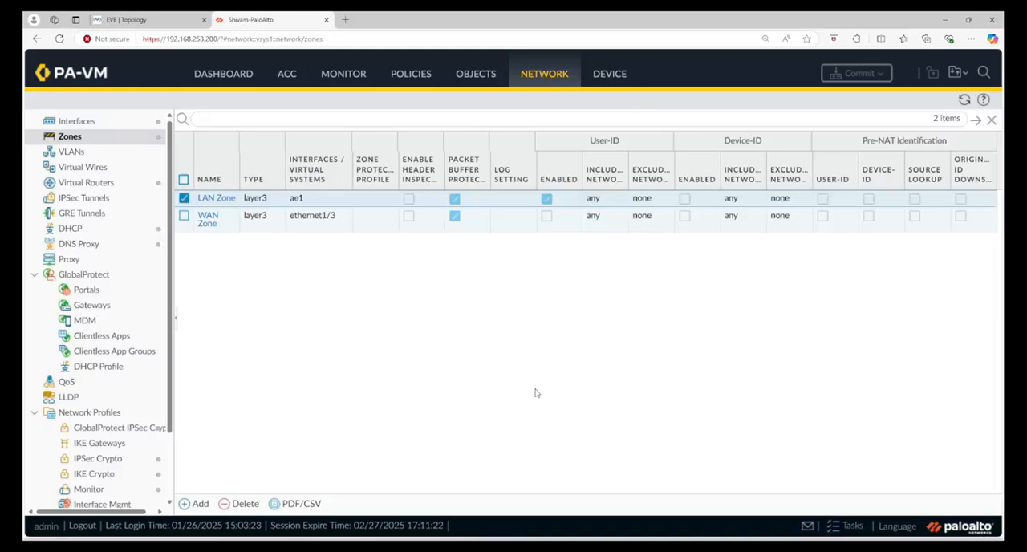
Inspect the source, destination and application settings of the "Internet access for LAN devices - UserID Demo" security rule, and close it without changes.
{"action": "left_click", "coordinate": [398, 81]}
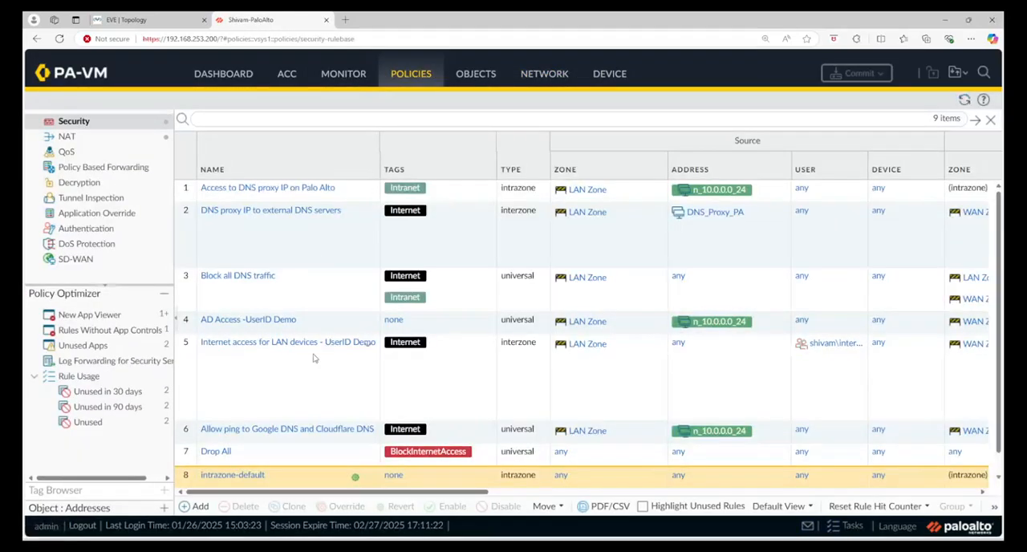
{"action": "left_click", "coordinate": [313, 344]}
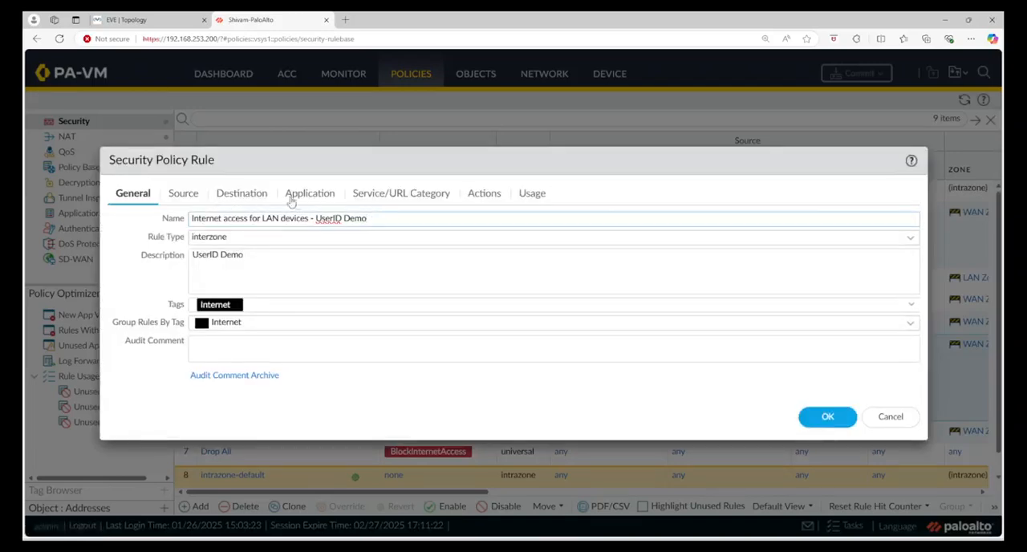
{"action": "left_click", "coordinate": [191, 195]}
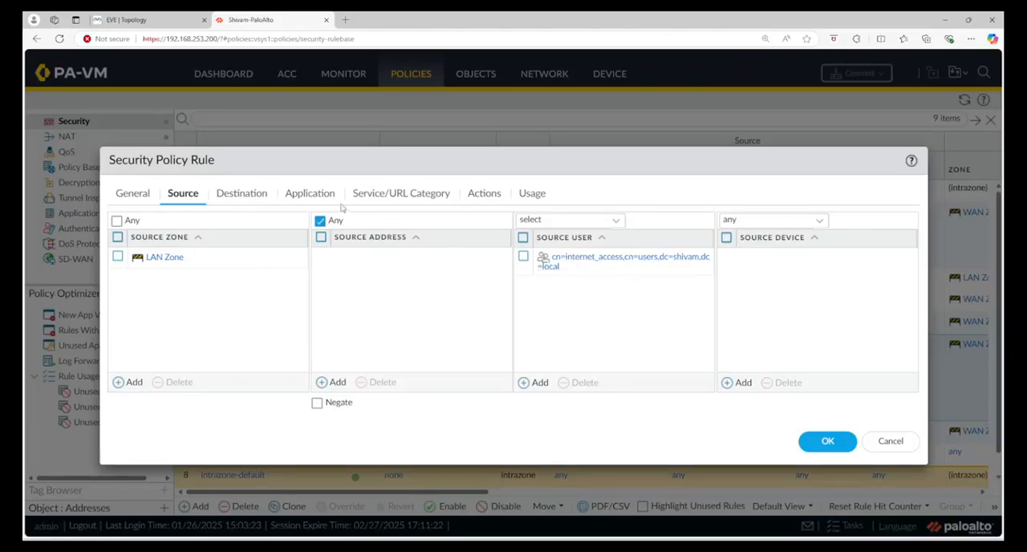
{"action": "left_click", "coordinate": [264, 196]}
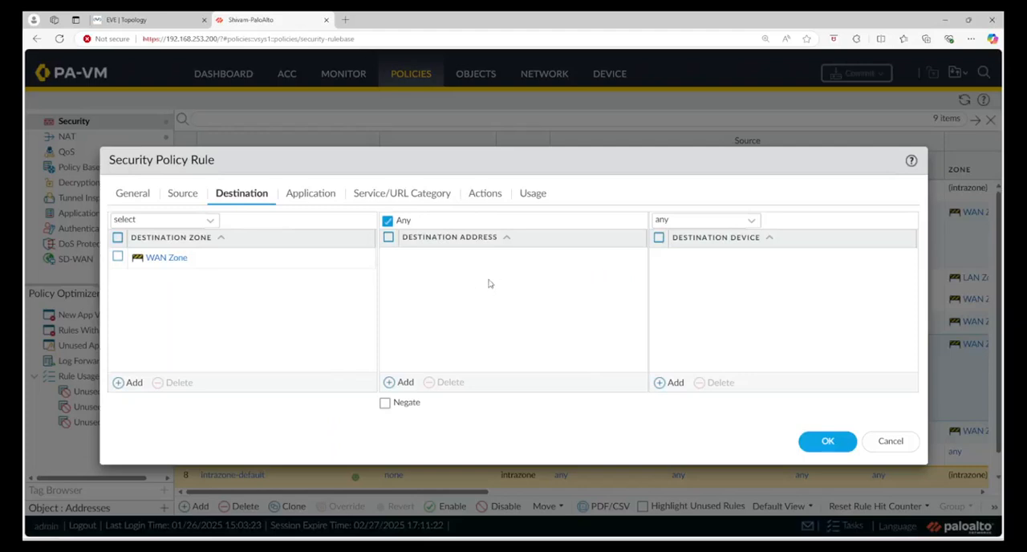
{"action": "left_click", "coordinate": [308, 191]}
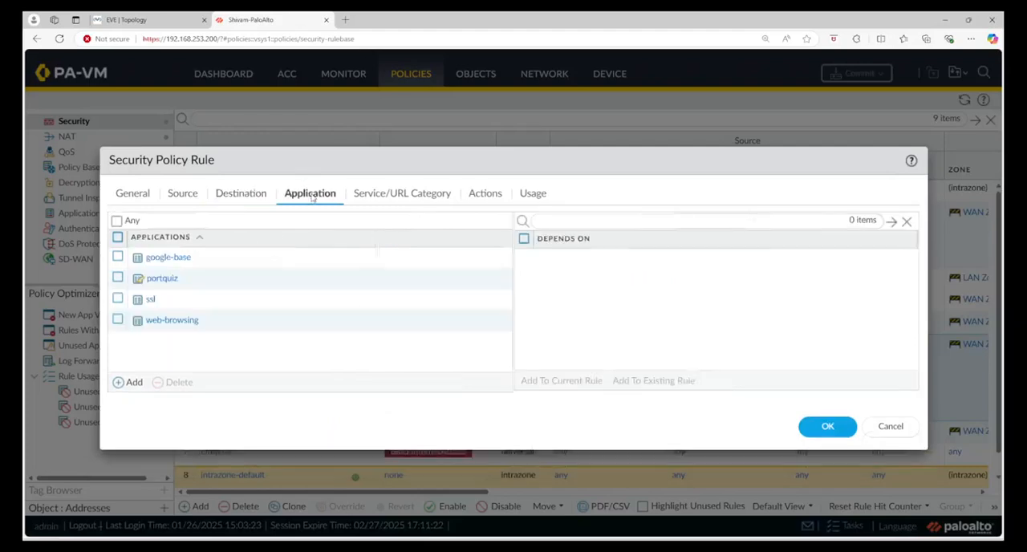
{"action": "left_click", "coordinate": [891, 426]}
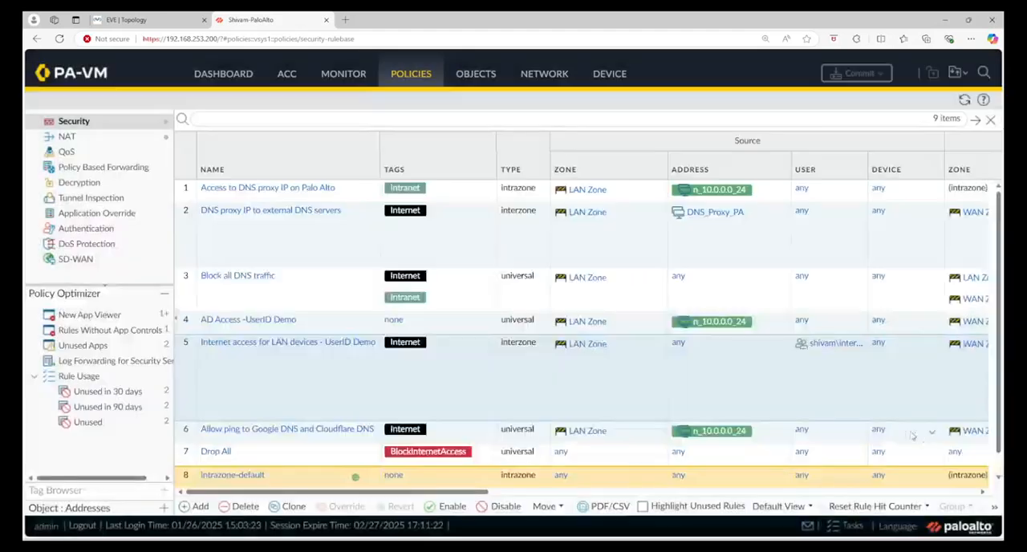
Open the firewall's traffic logs and clear the existing destination address filter.
{"action": "left_click", "coordinate": [341, 80]}
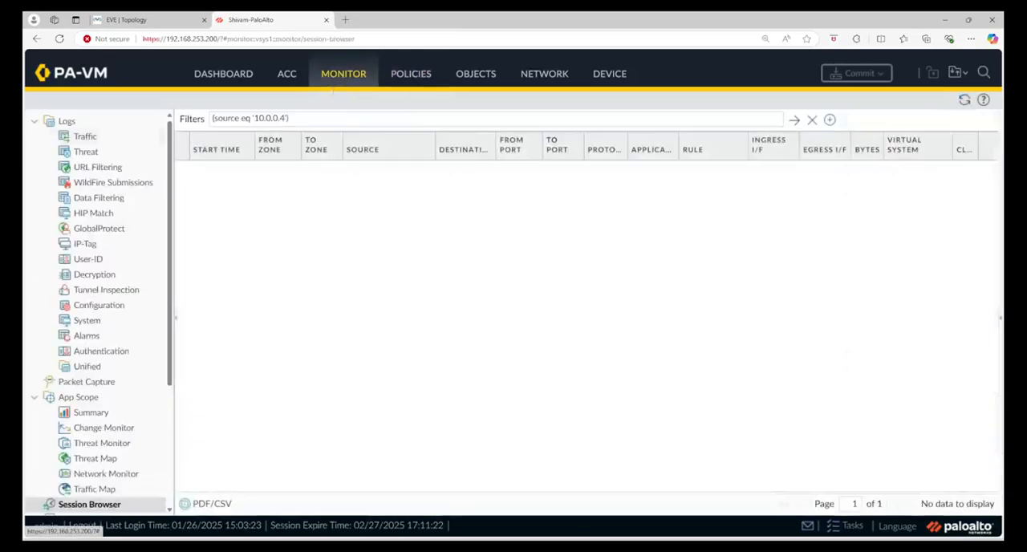
{"action": "left_click", "coordinate": [78, 137]}
{"action": "triple_click", "coordinate": [319, 119]}
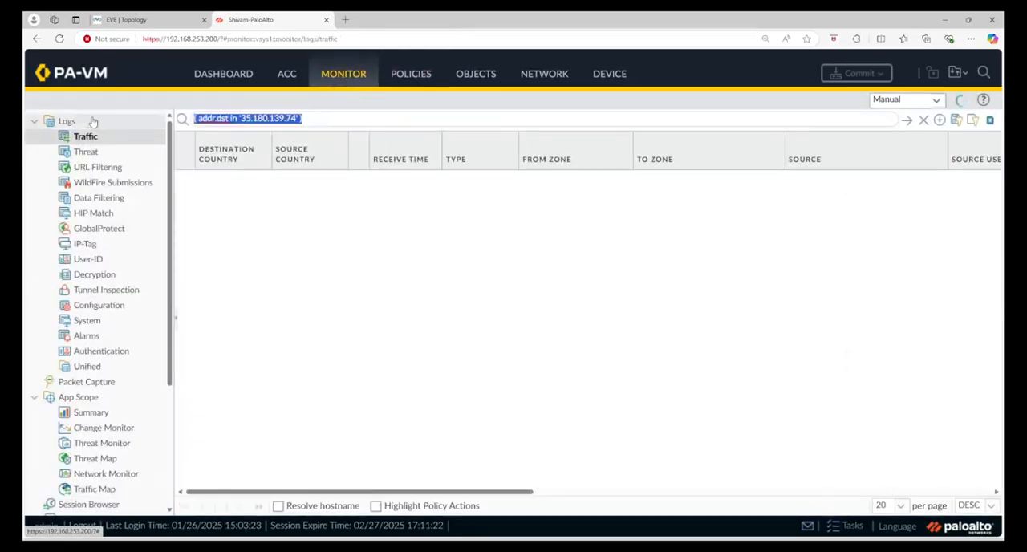
{"action": "key", "text": "BackSpace"}
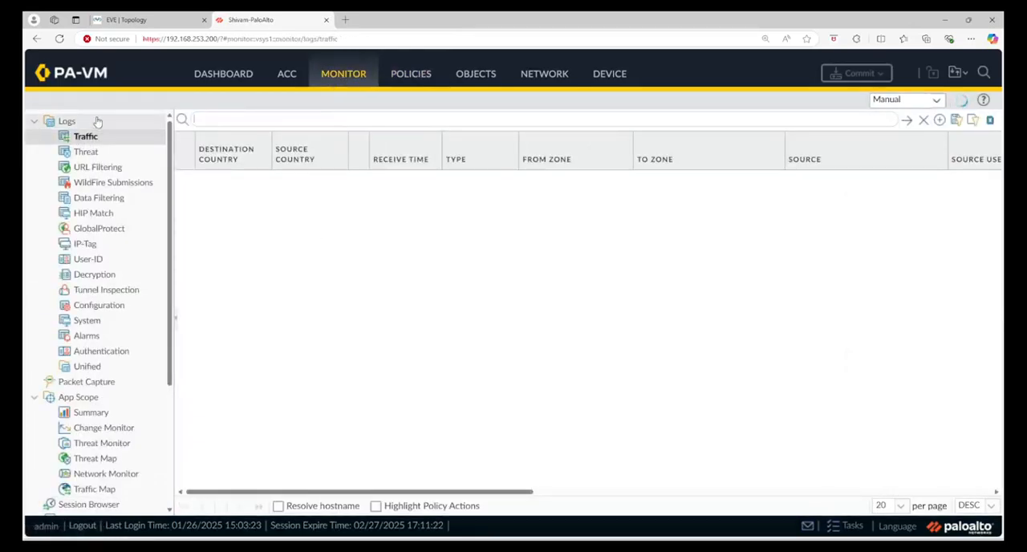
Switch to the EVE topology and open the console of the Win node.
{"action": "left_click", "coordinate": [128, 19]}
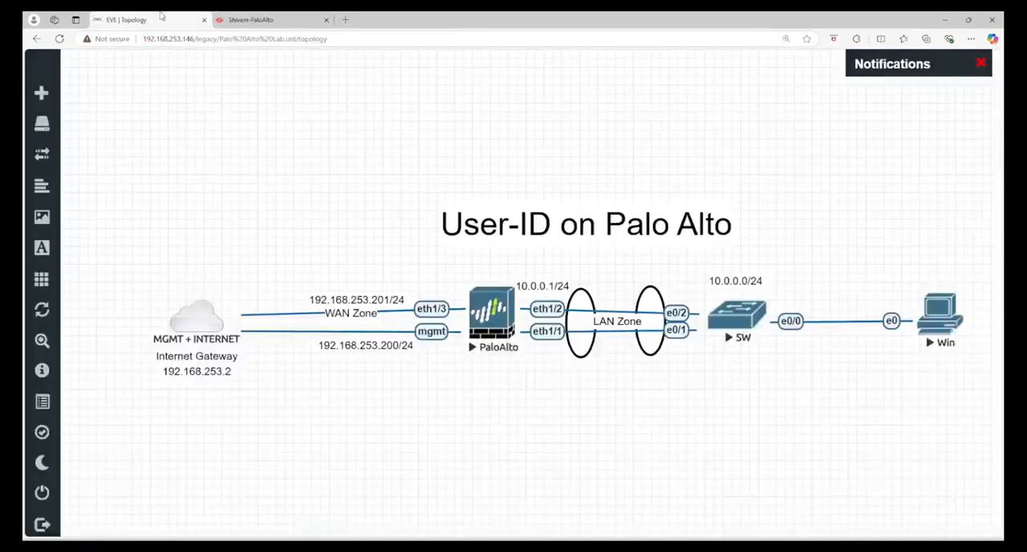
{"action": "left_click", "coordinate": [942, 320]}
{"action": "left_click", "coordinate": [564, 94]}
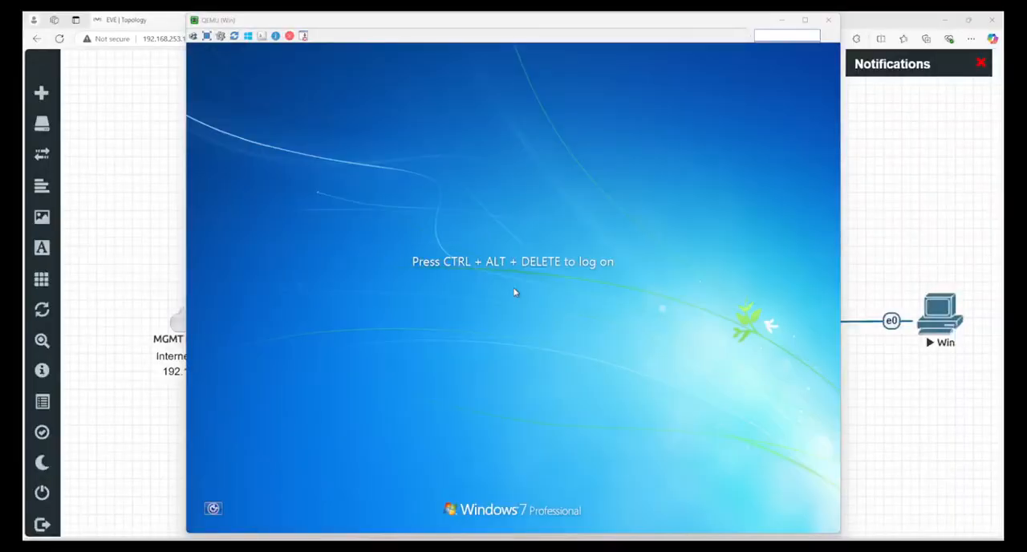
Switch to the Windows Server 2012 VM in VMware Workstation, sign in as Administrator with the account password, and dismiss the Shutdown Event Tracker.
{"action": "left_click_drag", "start_coordinate": [24, 125], "coordinate": [557, 115]}
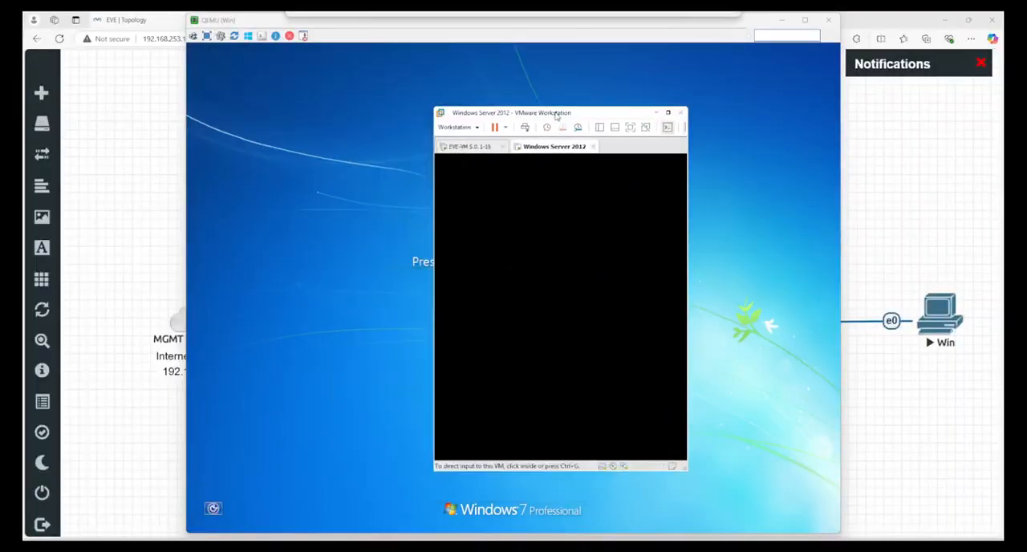
{"action": "mouse_move", "coordinate": [669, 116]}
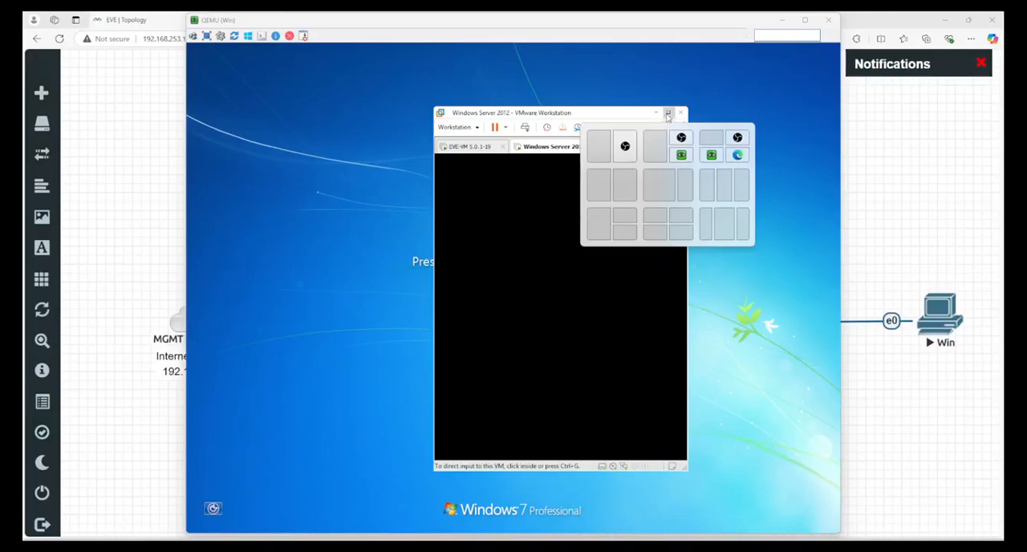
{"action": "left_click", "coordinate": [668, 114]}
{"action": "left_click", "coordinate": [160, 456]}
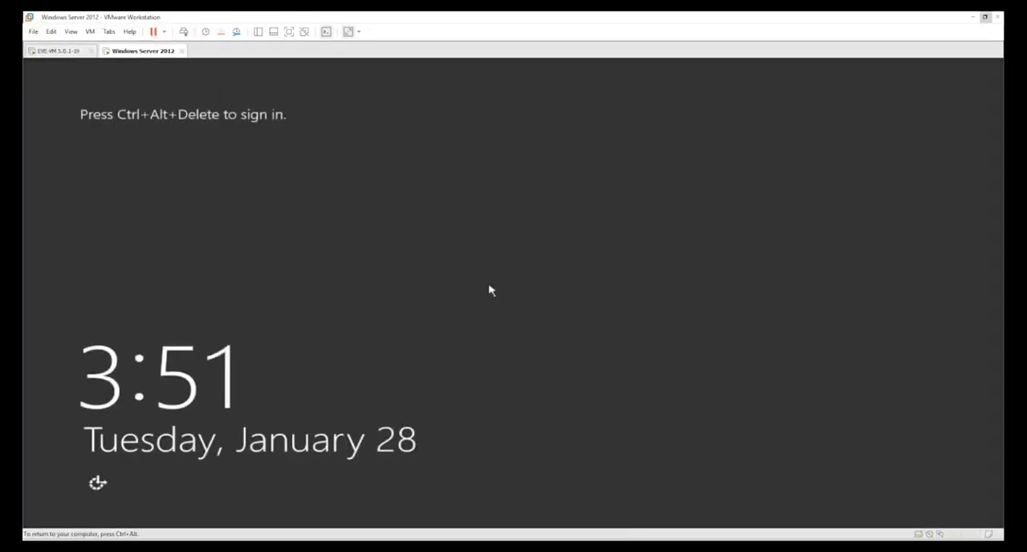
{"action": "left_click", "coordinate": [184, 32]}
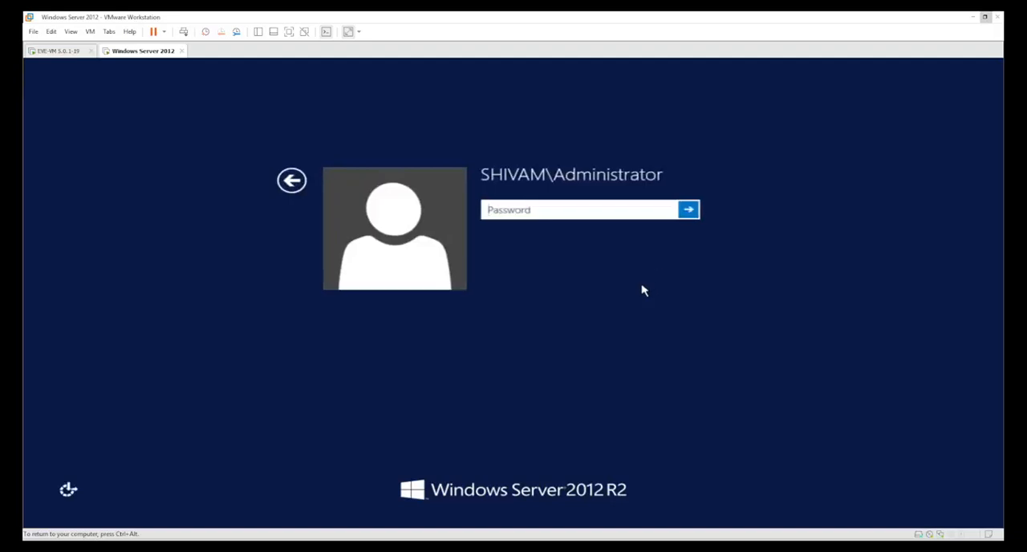
{"action": "left_click", "coordinate": [531, 209]}
{"action": "type", "text": "••••••••"}
{"action": "key", "text": "Return"}
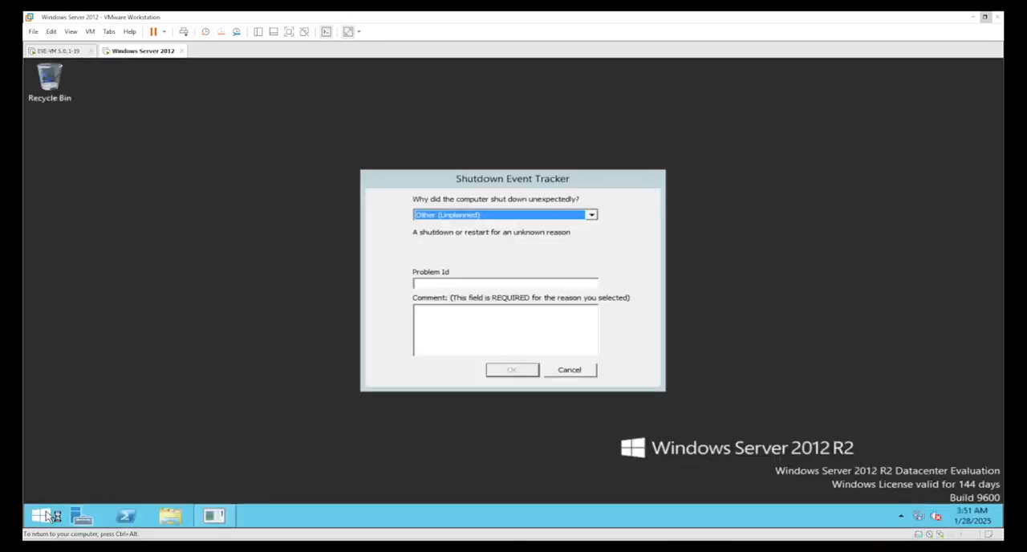
{"action": "left_click", "coordinate": [590, 377]}
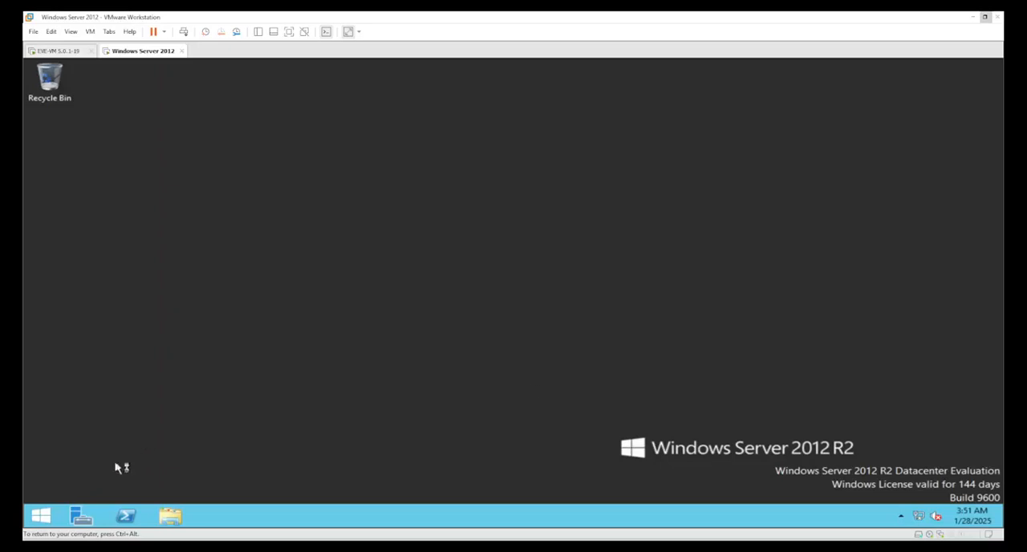
Open Active Directory Users and Computers on the server by running dsa.msc.
{"action": "right_click", "coordinate": [36, 523]}
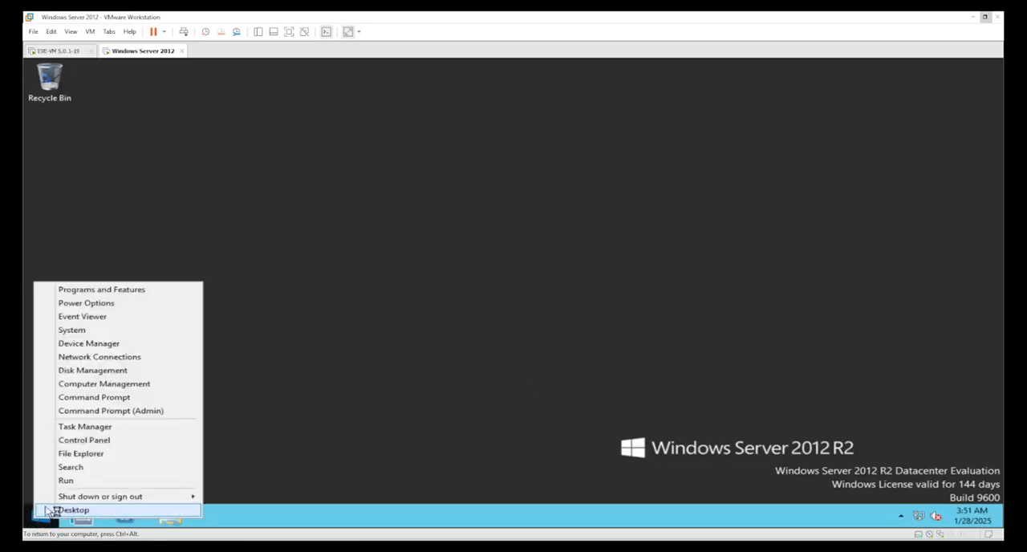
{"action": "left_click", "coordinate": [69, 481]}
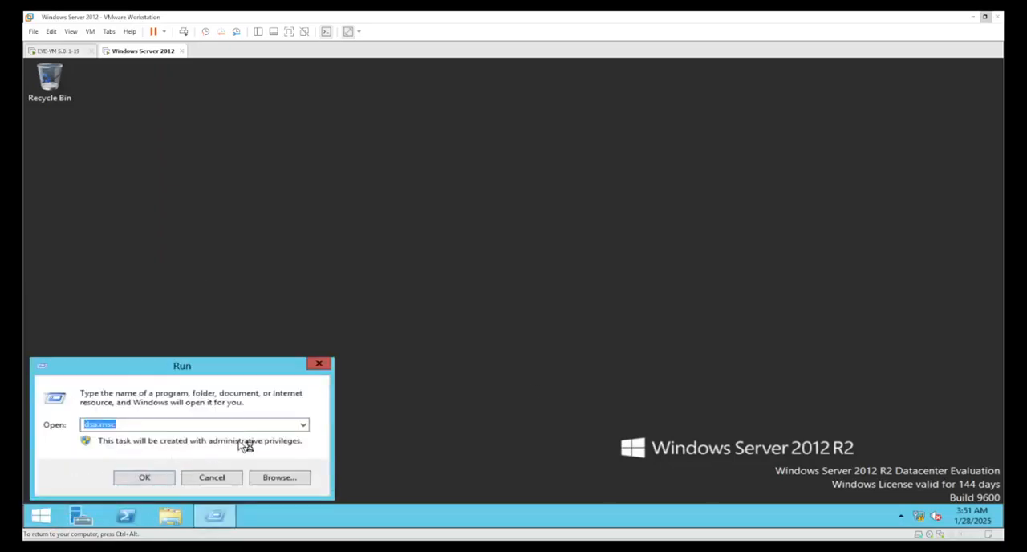
{"action": "left_click", "coordinate": [137, 479]}
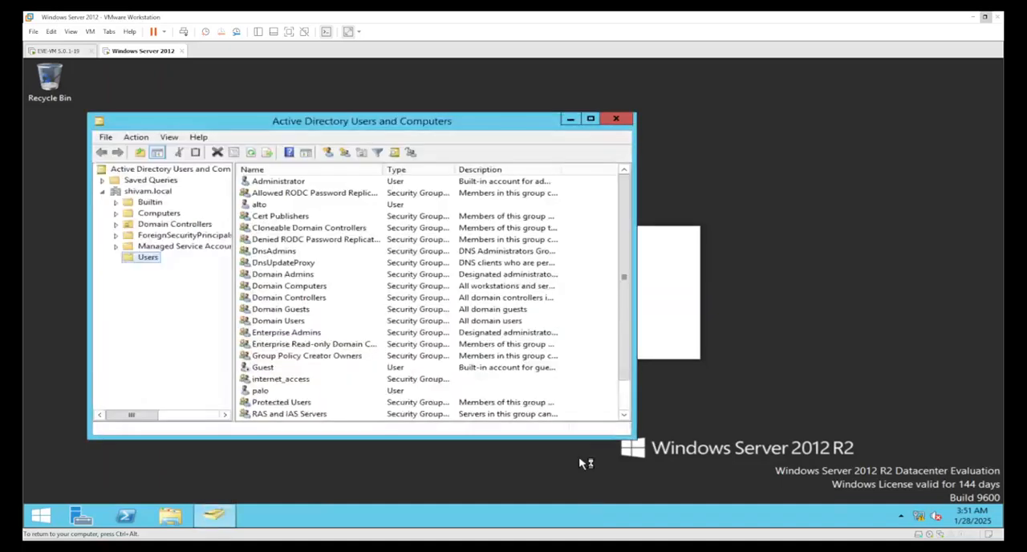
Check the alto and palo users and the members of the internet_access group, and close Active Directory Users and Computers without changes.
{"action": "left_click", "coordinate": [269, 206]}
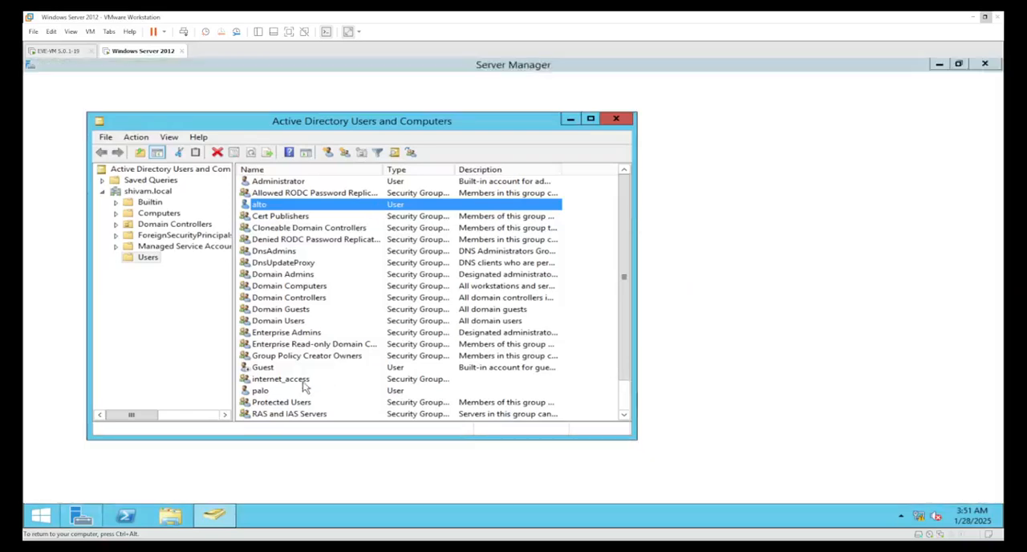
{"action": "left_click", "coordinate": [283, 380]}
{"action": "double_click", "coordinate": [292, 386]}
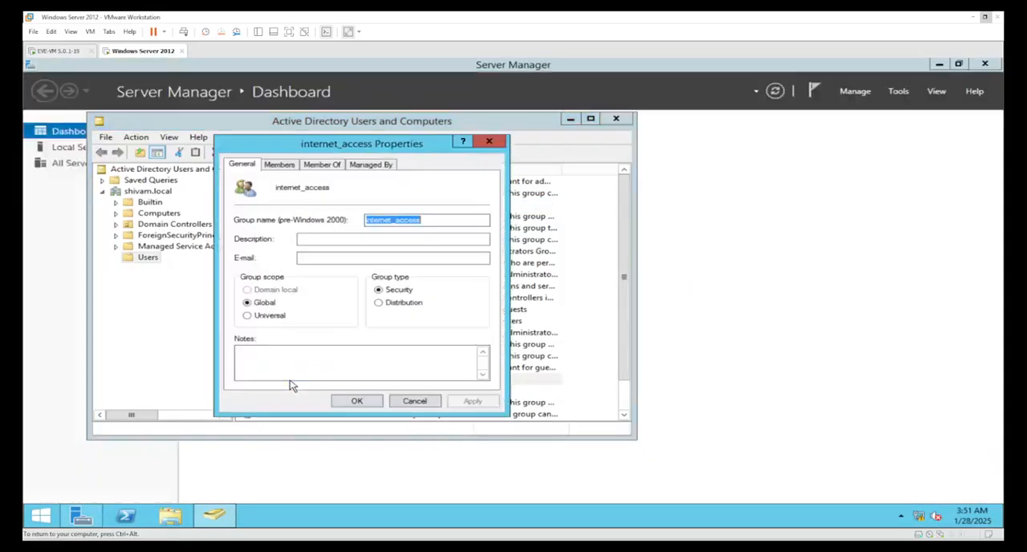
{"action": "left_click", "coordinate": [272, 164]}
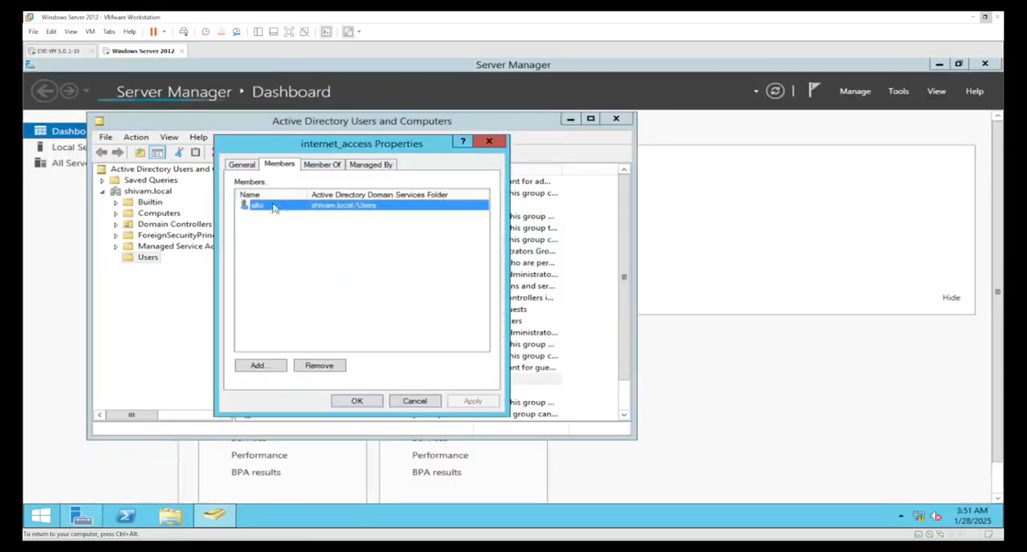
{"action": "left_click", "coordinate": [414, 401]}
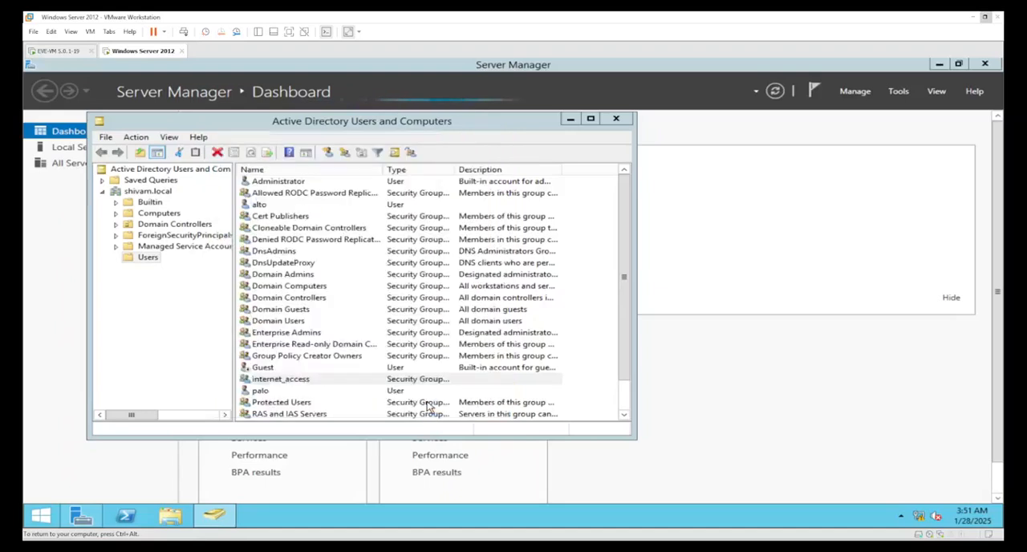
{"action": "left_click", "coordinate": [287, 392]}
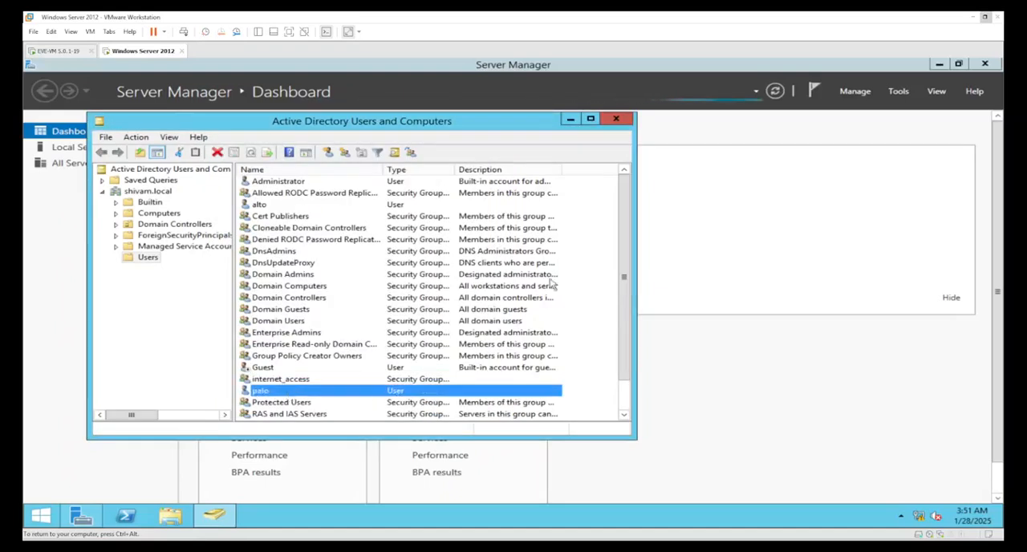
{"action": "left_click", "coordinate": [616, 120]}
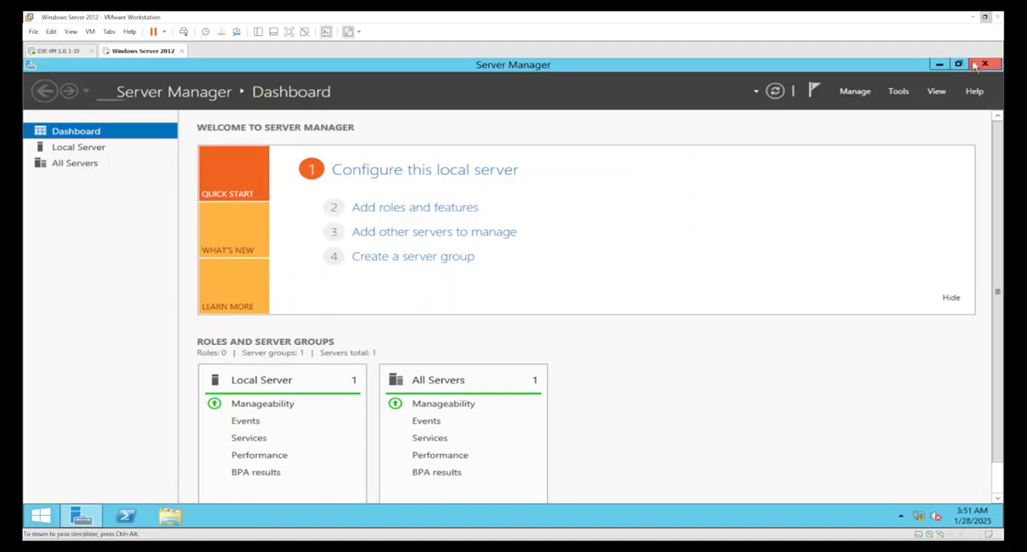
Return to the Win node's console, log on as the domain user palo with the account password, and defer Windows activation.
{"action": "left_click", "coordinate": [973, 16]}
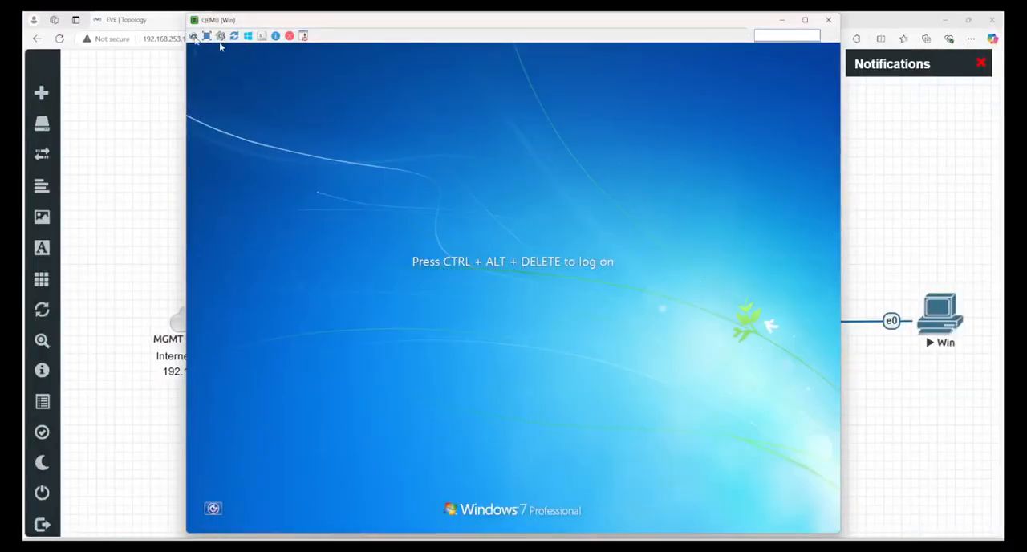
{"action": "left_click", "coordinate": [194, 36]}
{"action": "type", "text": "•"}
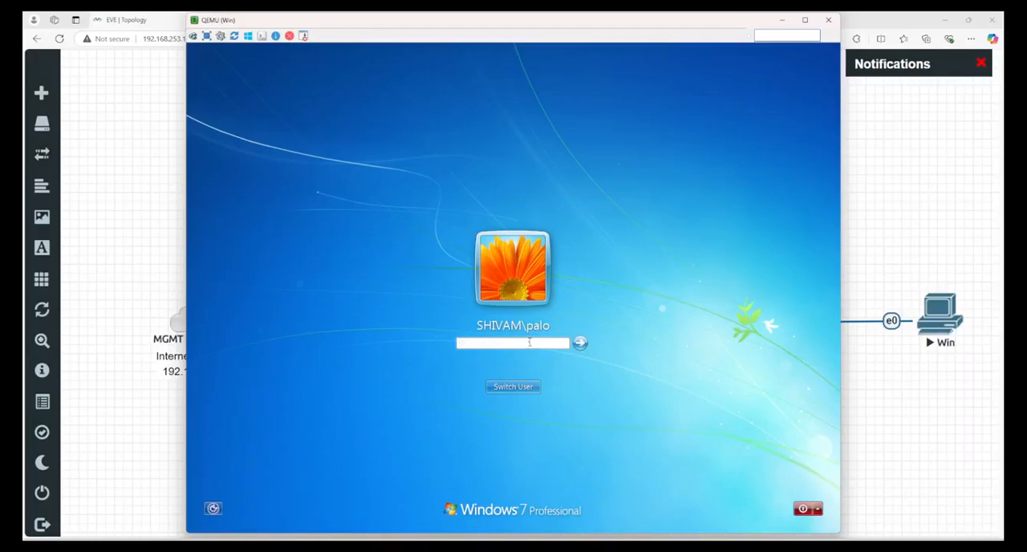
{"action": "type", "text": "•"}
{"action": "key", "text": "Return"}
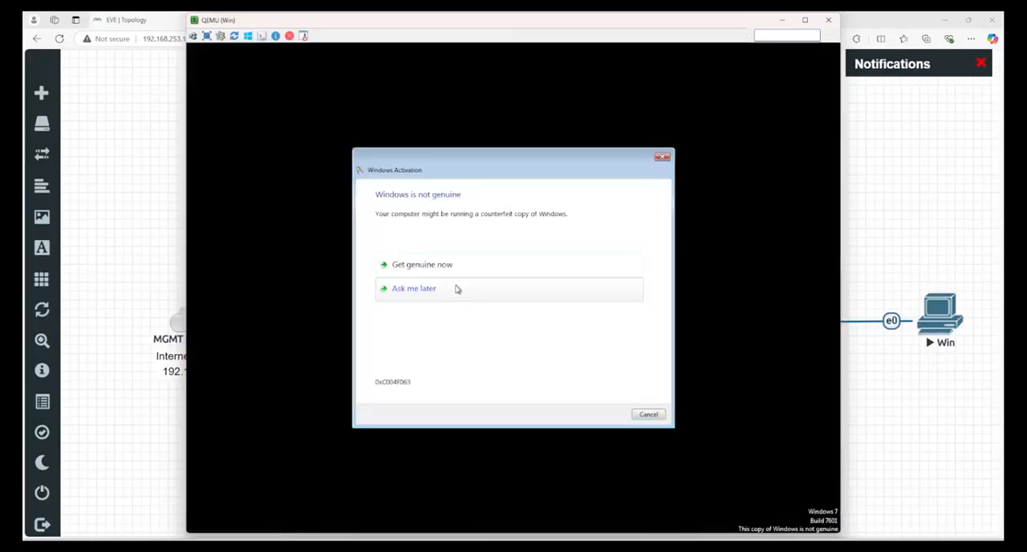
{"action": "left_click", "coordinate": [451, 294]}
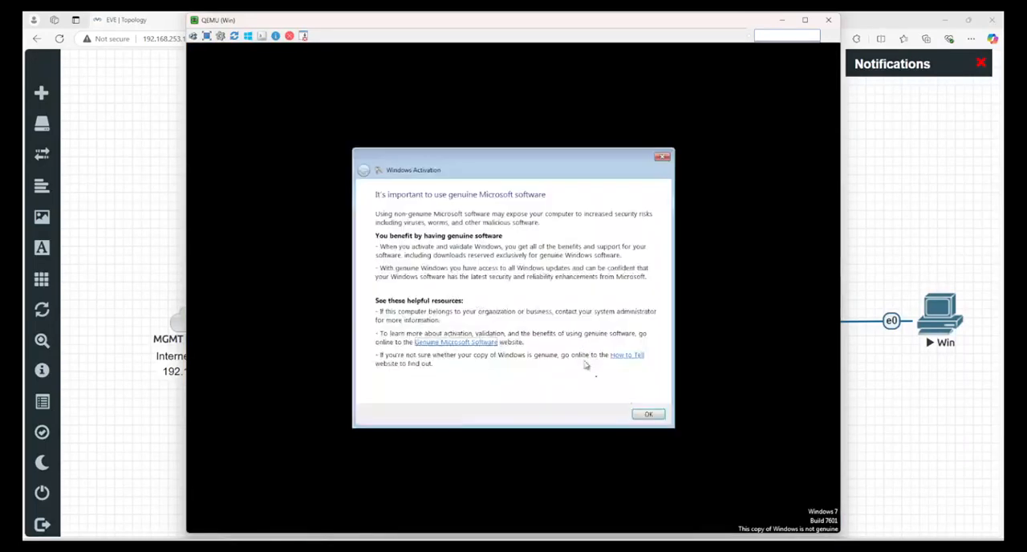
{"action": "left_click", "coordinate": [651, 414]}
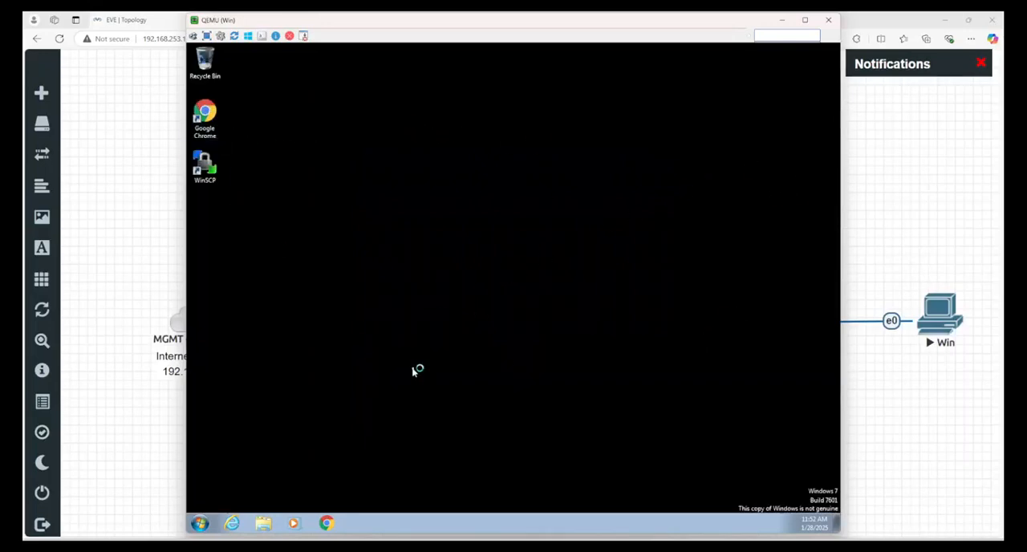
Test web access in Google Chrome by loading portquiz.net and the Chrome Web Store in separate tabs.
{"action": "left_click", "coordinate": [207, 120]}
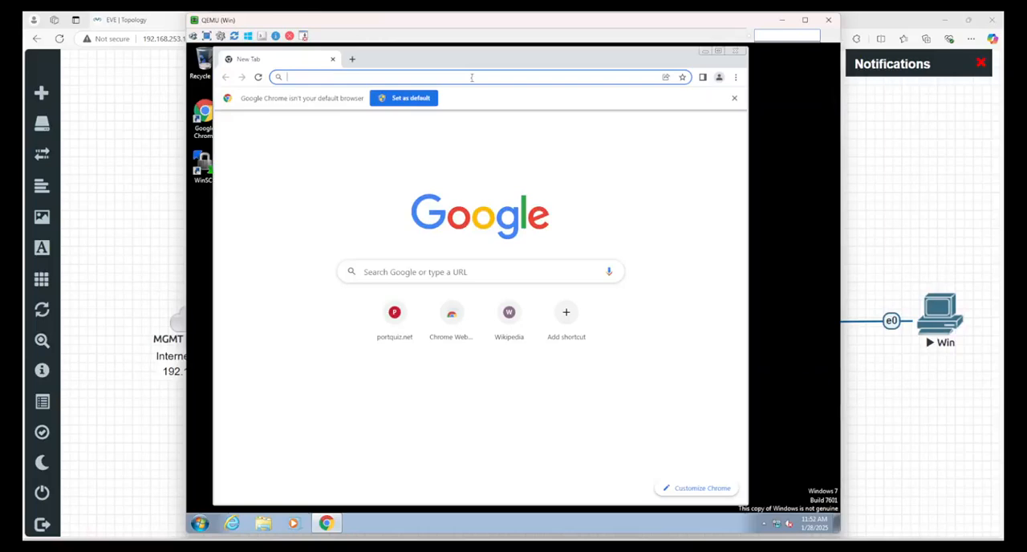
{"action": "left_click", "coordinate": [396, 318]}
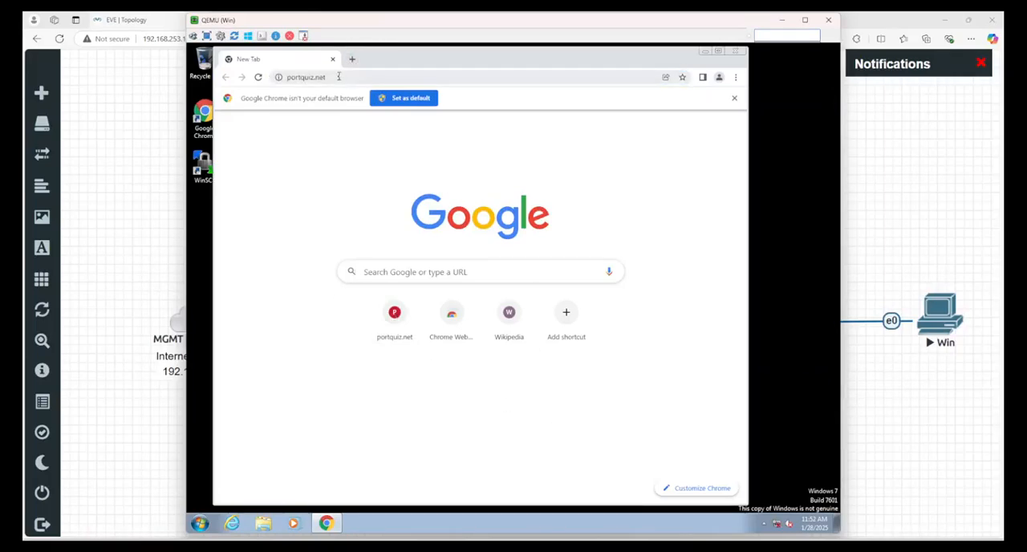
{"action": "left_click", "coordinate": [339, 77]}
{"action": "left_click", "coordinate": [352, 60]}
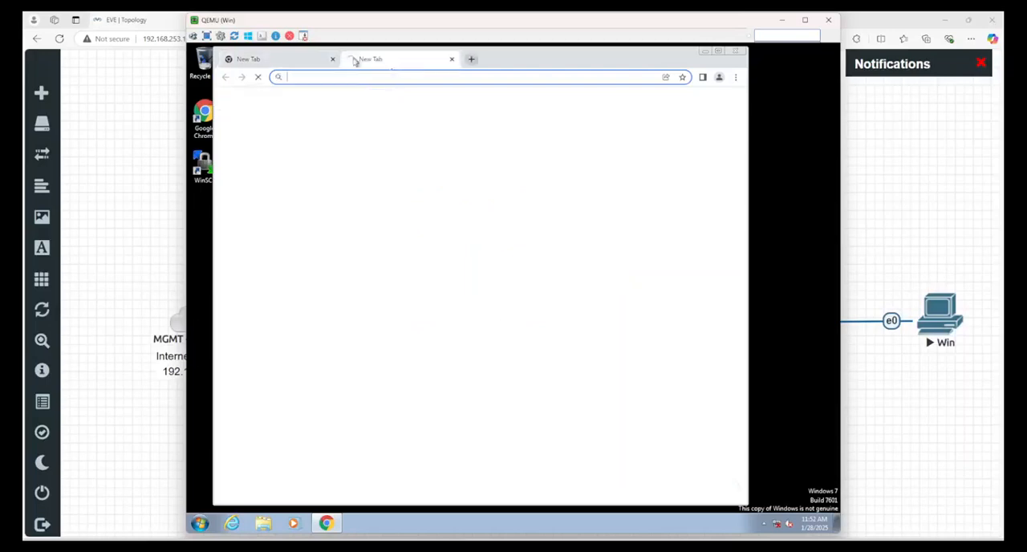
{"action": "left_click", "coordinate": [444, 303]}
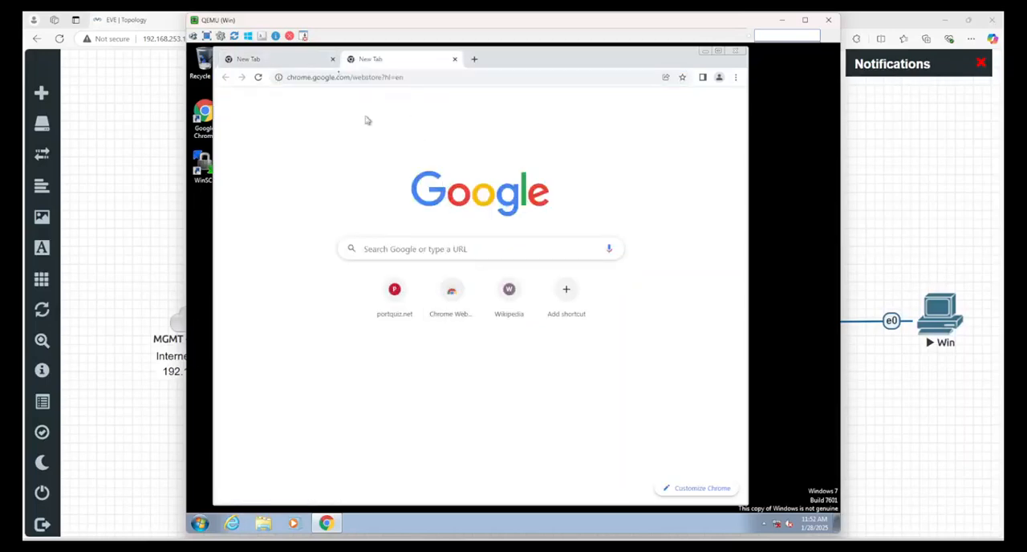
Compare how the portquiz.net and Chrome Web Store tabs load for the palo user.
{"action": "left_click", "coordinate": [295, 58]}
{"action": "left_click", "coordinate": [382, 59]}
{"action": "left_click", "coordinate": [291, 60]}
{"action": "left_click", "coordinate": [363, 61]}
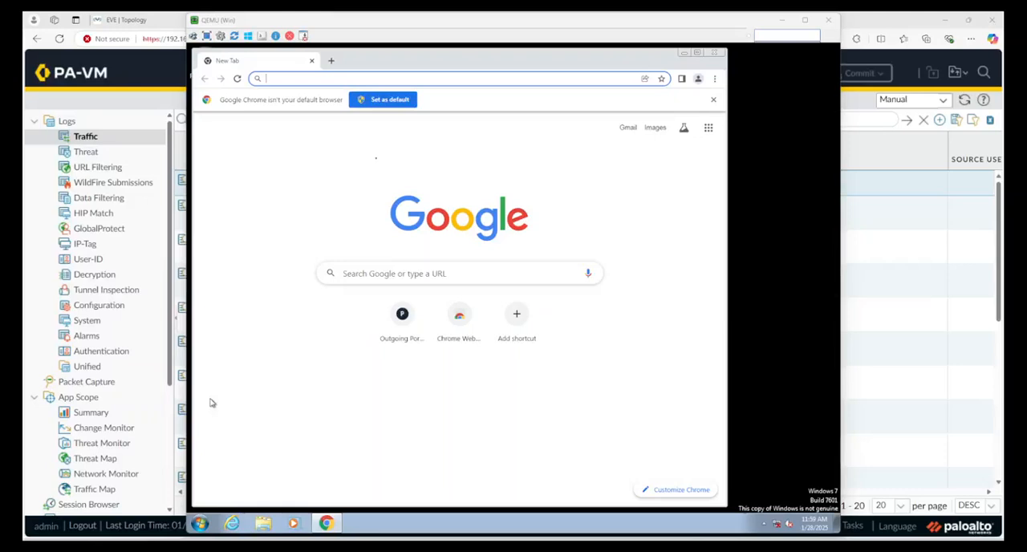
Check which user is logged on to the Win node and review the IP-to-user mapping in the PaloAlto console.
{"action": "left_click", "coordinate": [376, 158]}
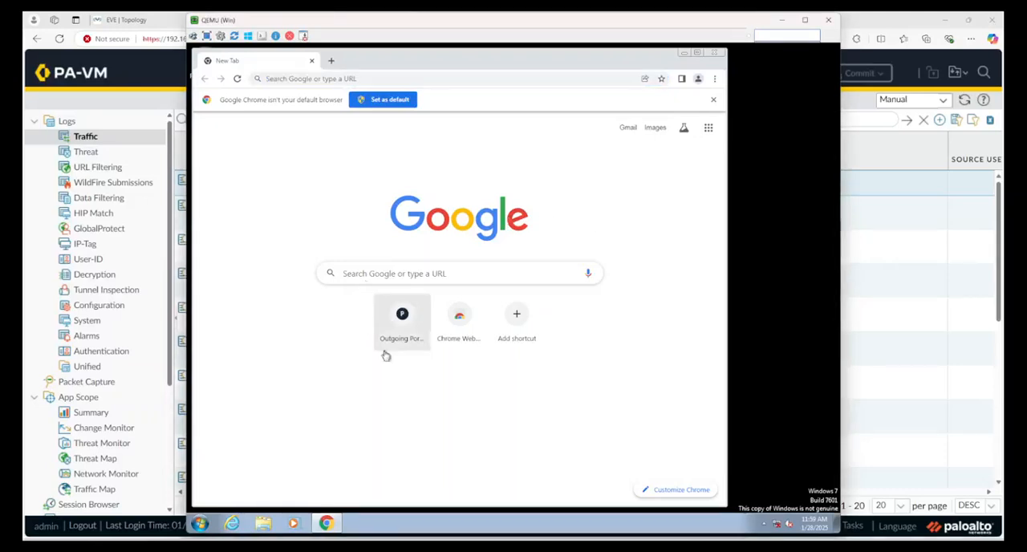
{"action": "left_click", "coordinate": [201, 524]}
{"action": "left_click", "coordinate": [524, 426]}
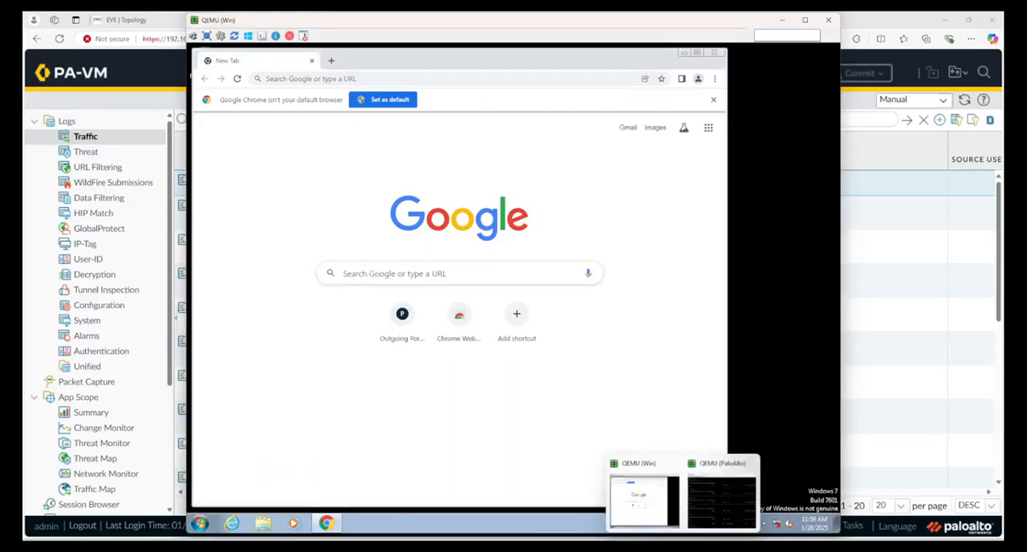
{"action": "mouse_move", "coordinate": [681, 546]}
{"action": "left_click", "coordinate": [725, 505]}
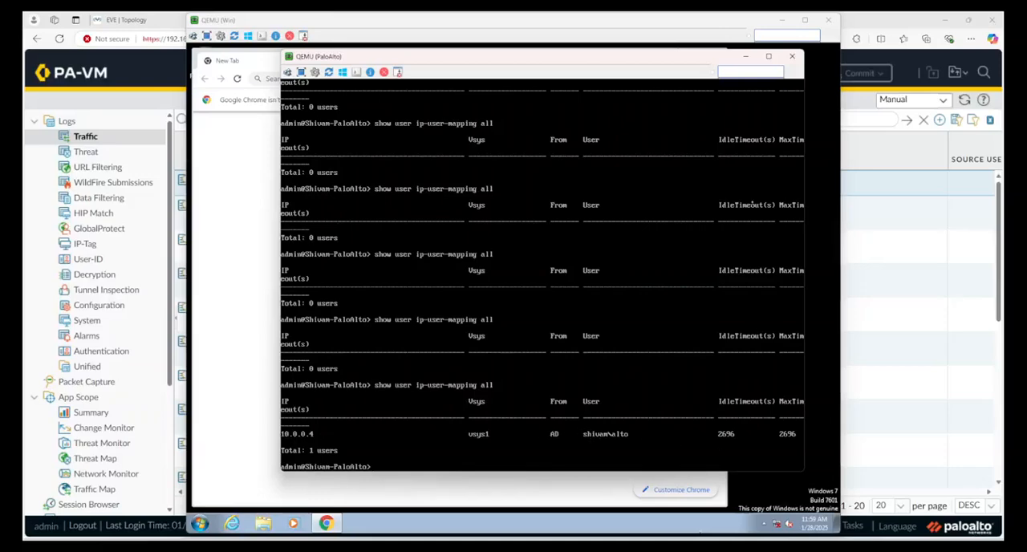
{"action": "left_click", "coordinate": [747, 56]}
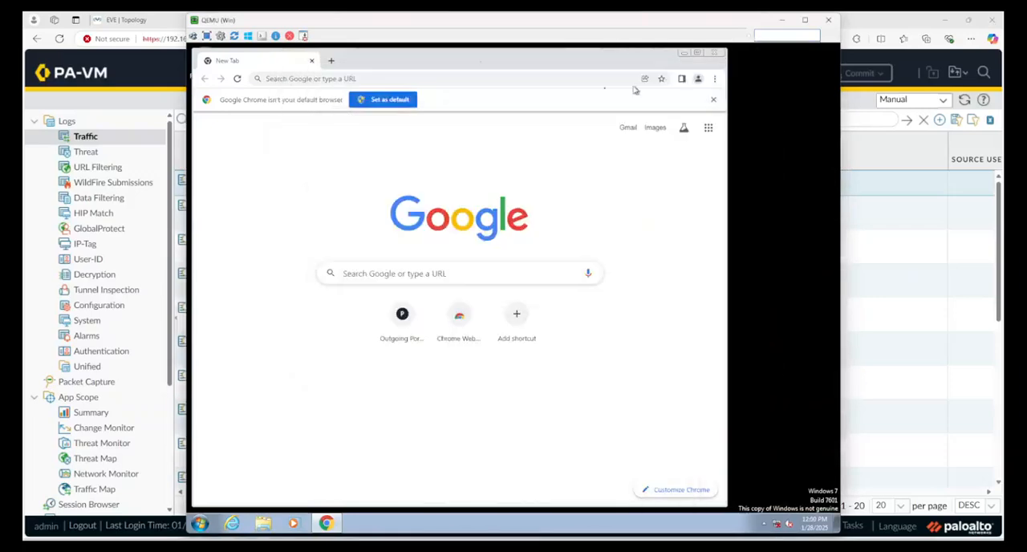
Load portquiz.net and the Chrome Web Store in separate tabs to test web access as the alto user, and view the portquiz.net page.
{"action": "left_click", "coordinate": [403, 315]}
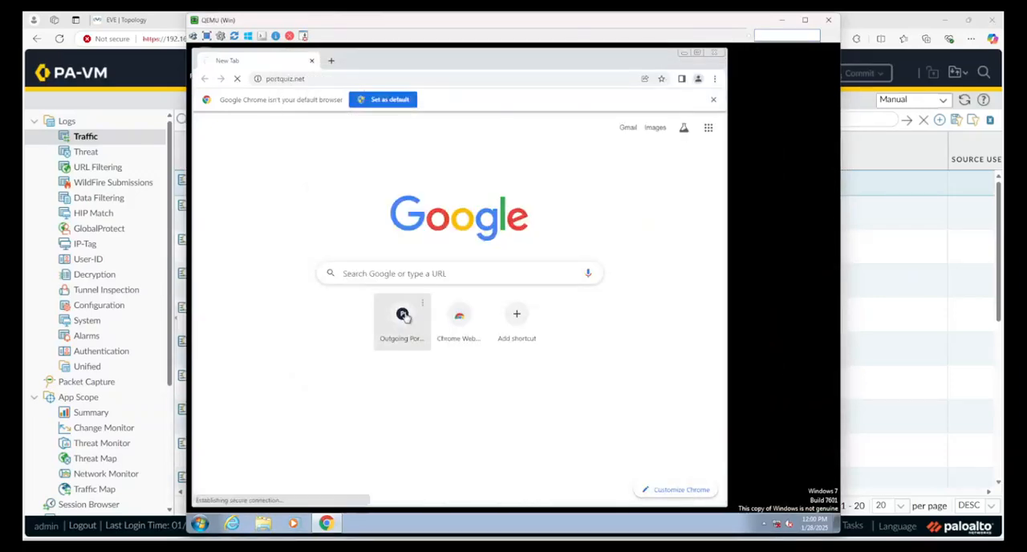
{"action": "left_click", "coordinate": [331, 60]}
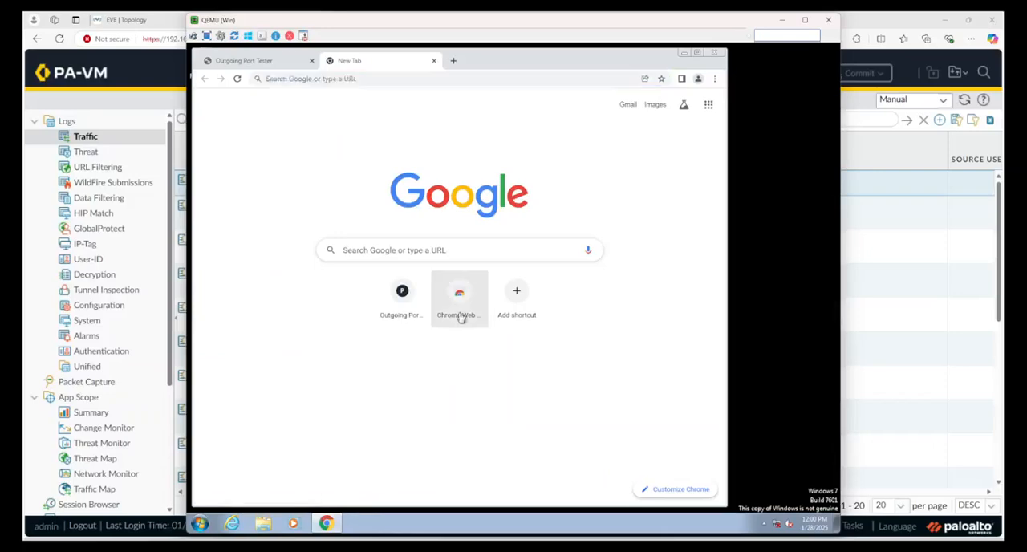
{"action": "left_click", "coordinate": [460, 297]}
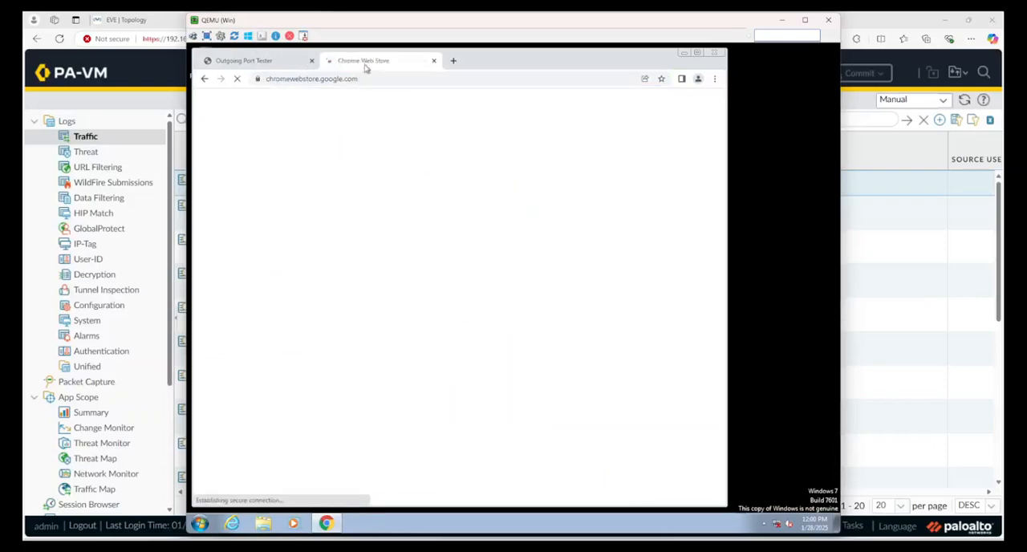
{"action": "left_click", "coordinate": [305, 65]}
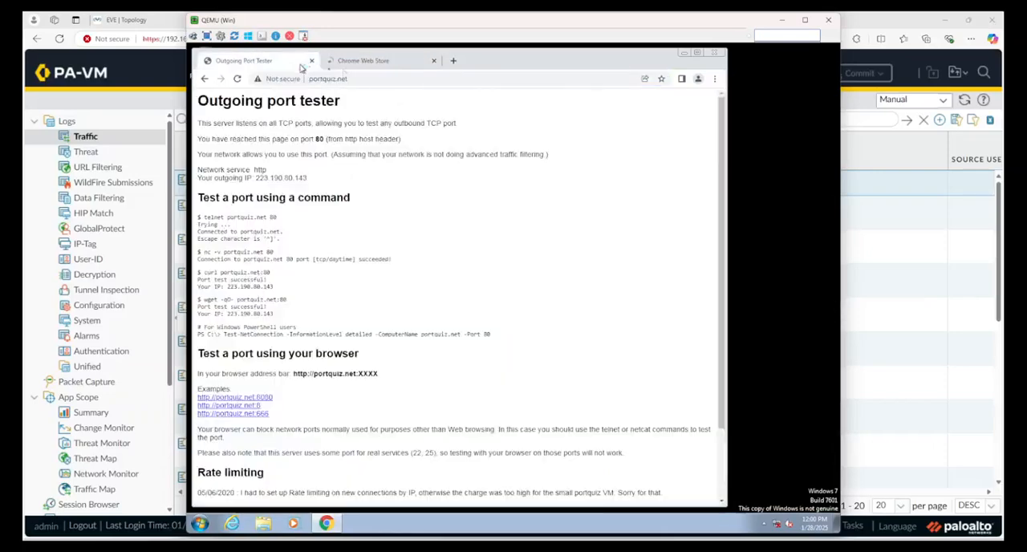
Return to the firewall's web interface, refresh the traffic log, and review the source users and destinations of the newest entries.
{"action": "left_click", "coordinate": [784, 20]}
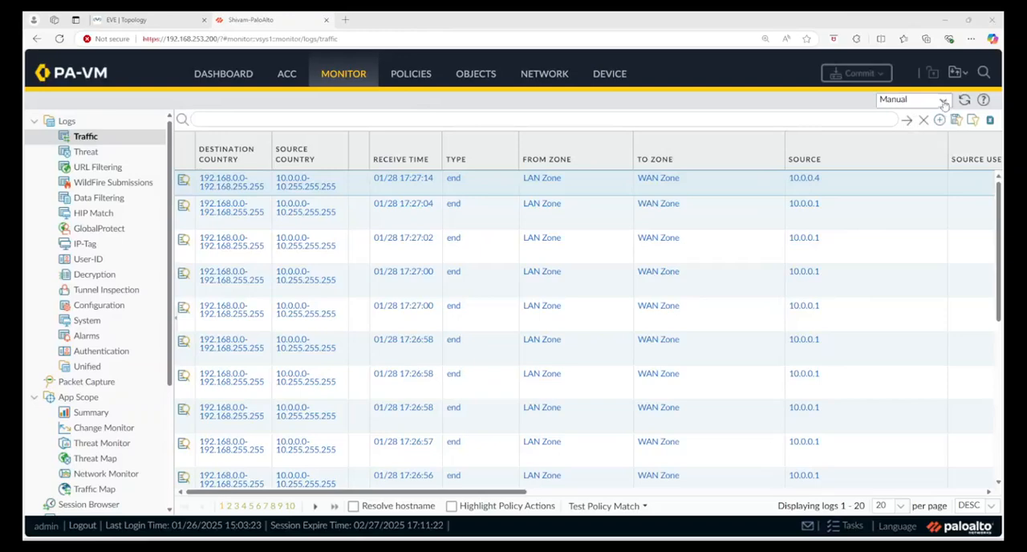
{"action": "left_click", "coordinate": [965, 101]}
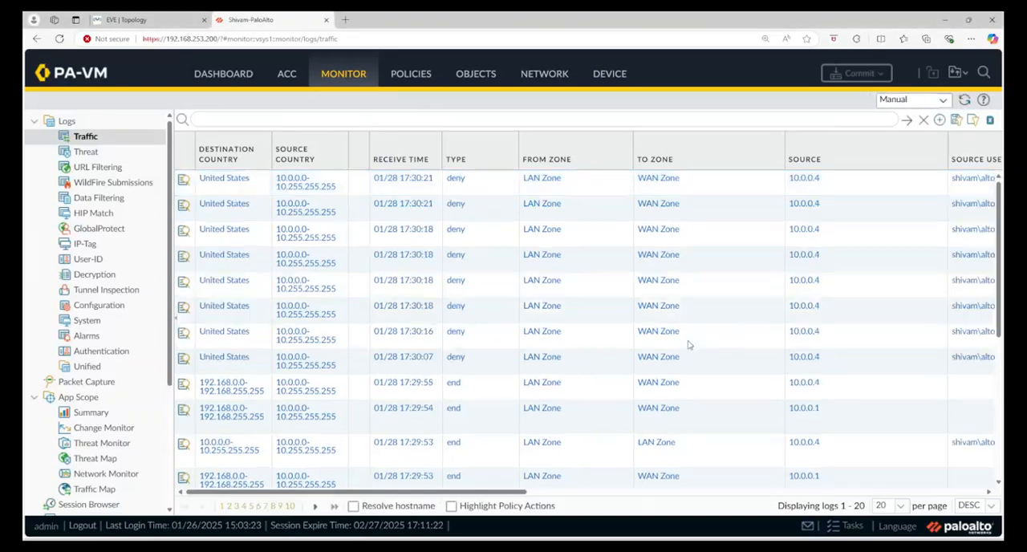
{"action": "left_click_drag", "start_coordinate": [517, 493], "coordinate": [635, 502]}
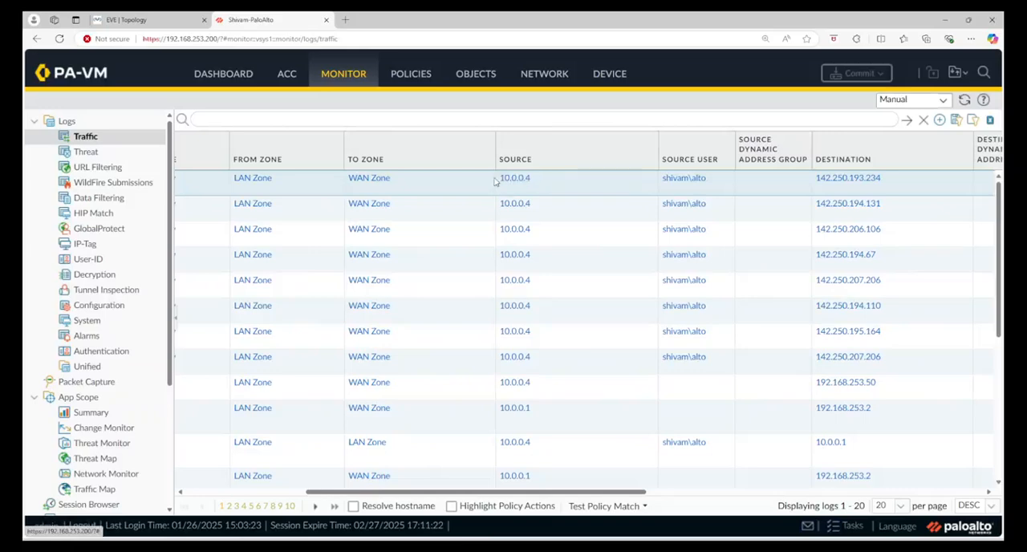
{"action": "scroll", "coordinate": [698, 298], "scroll_direction": "down", "scroll_amount": 5}
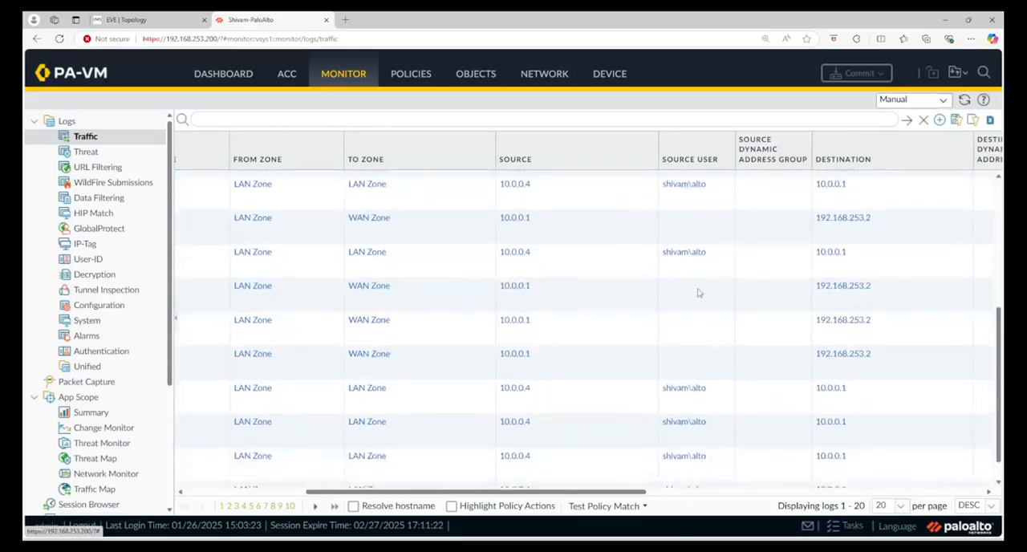
{"action": "scroll", "coordinate": [700, 463], "scroll_direction": "up", "scroll_amount": 5}
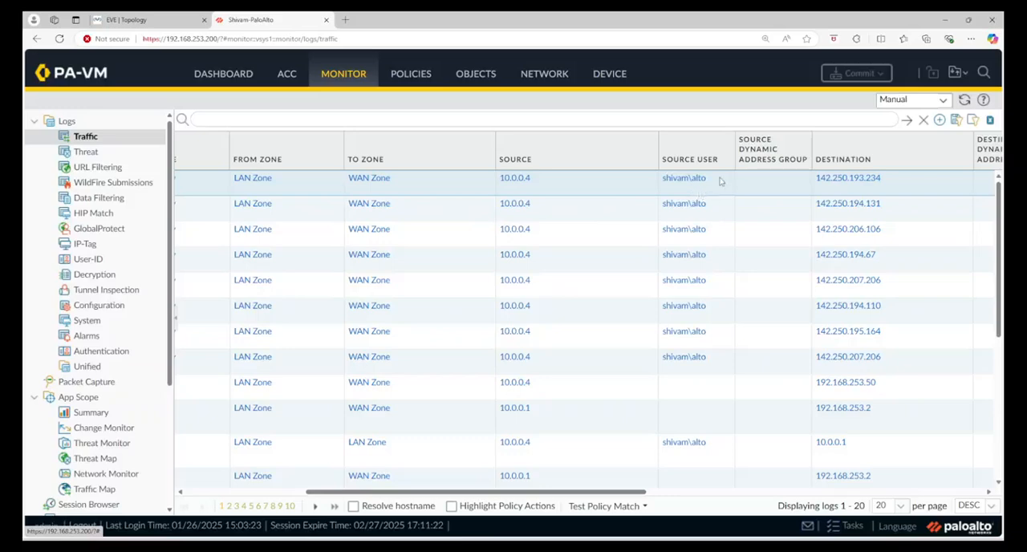
{"action": "left_click_drag", "start_coordinate": [498, 492], "coordinate": [271, 485]}
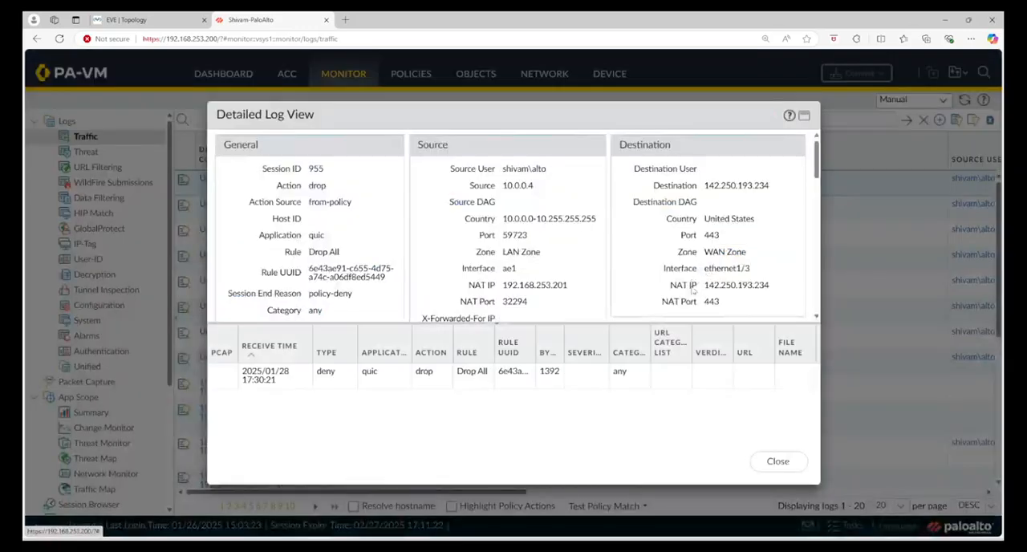
Inspect the detailed log view of the newest denied traffic entry from the alto user, and close it.
{"action": "left_click_drag", "start_coordinate": [692, 289], "coordinate": [769, 289]}
{"action": "left_click_drag", "start_coordinate": [704, 206], "coordinate": [749, 271]}
{"action": "left_click", "coordinate": [478, 206]}
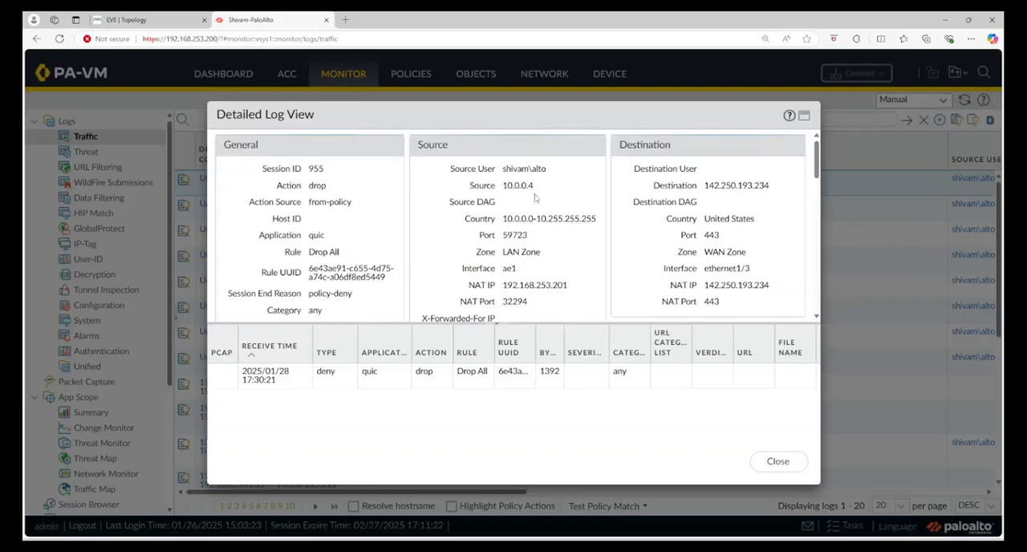
{"action": "left_click", "coordinate": [775, 461]}
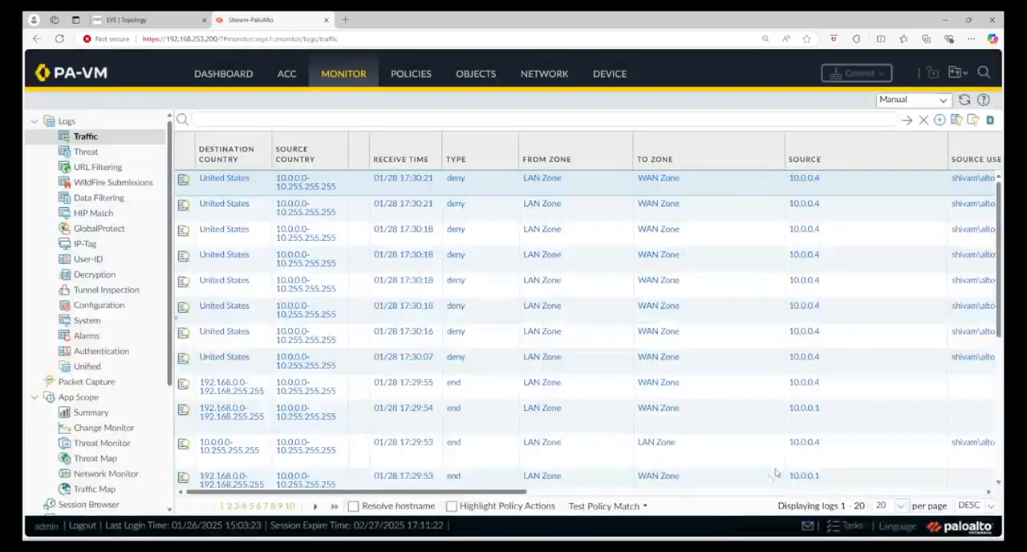
Run show user ip-user-mapping all again in the PaloAlto console.
{"action": "left_click", "coordinate": [721, 499]}
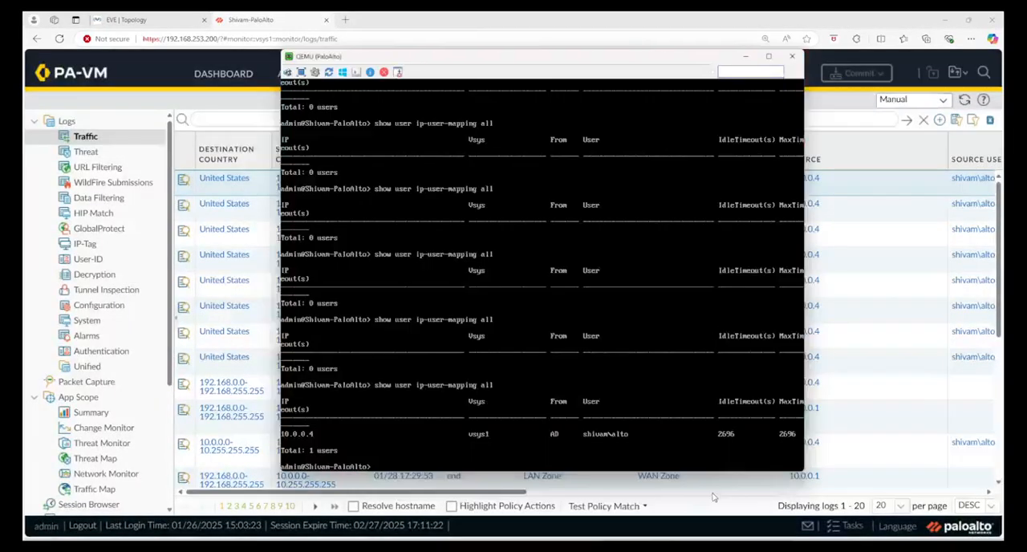
{"action": "key", "text": "Up"}
{"action": "key", "text": "Return"}
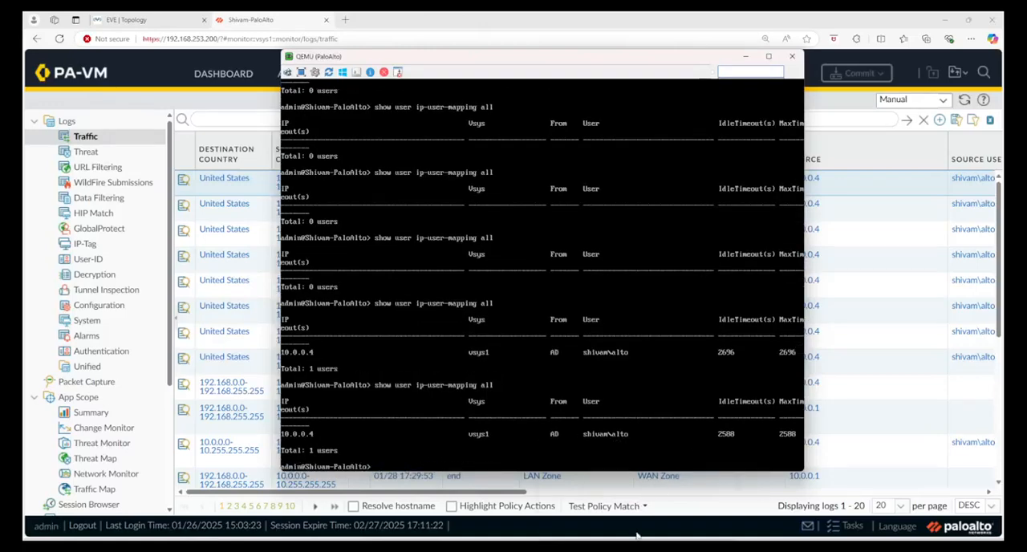
Return to the Win node's console, close Google Chrome, and log off the alto user.
{"action": "mouse_move", "coordinate": [639, 548]}
{"action": "mouse_move", "coordinate": [683, 547]}
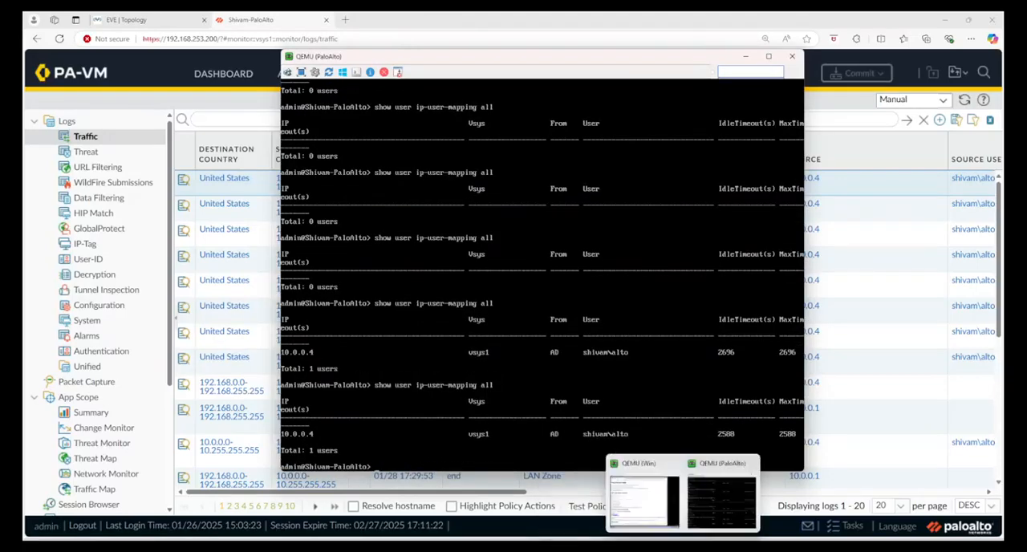
{"action": "left_click", "coordinate": [646, 479]}
{"action": "left_click", "coordinate": [716, 56]}
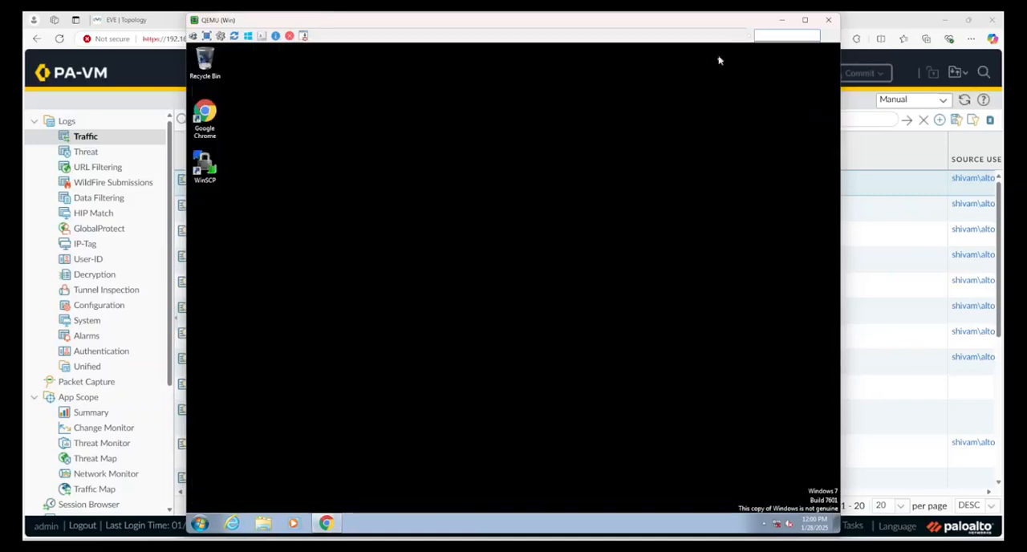
{"action": "left_click", "coordinate": [200, 524]}
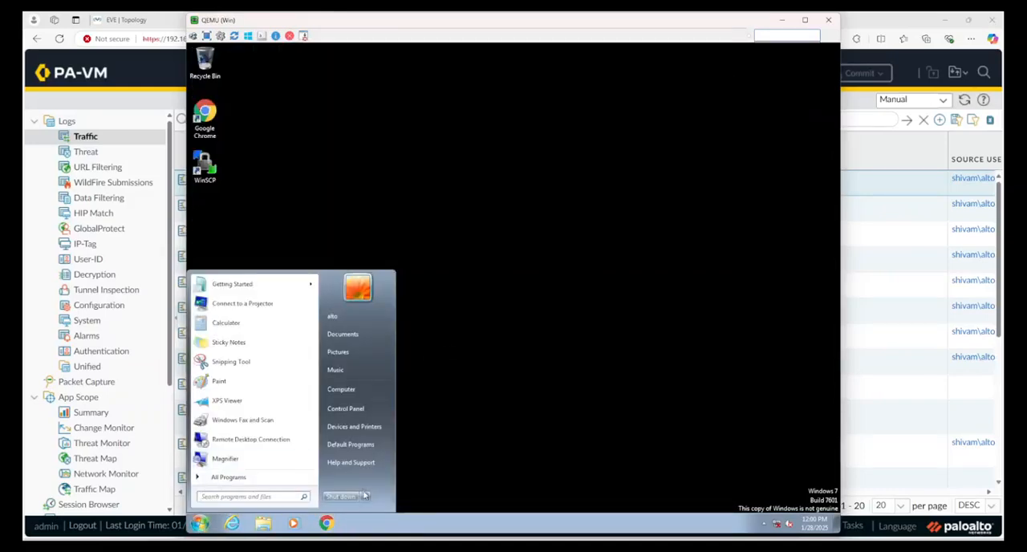
{"action": "mouse_move", "coordinate": [366, 498]}
{"action": "left_click", "coordinate": [398, 450]}
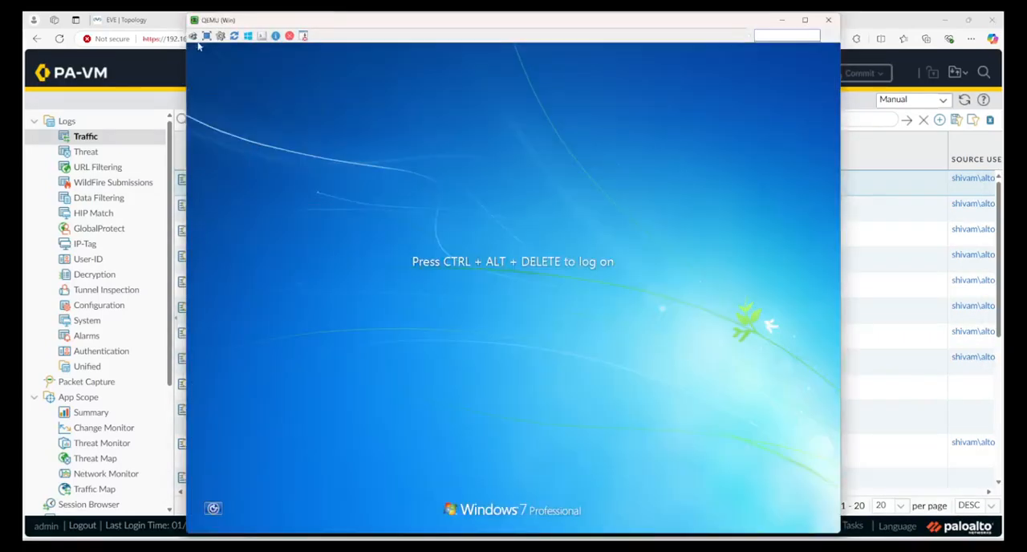
Log on to the Win node as the different domain user palo with the account password, and dismiss the Windows activation dialog.
{"action": "left_click", "coordinate": [193, 36]}
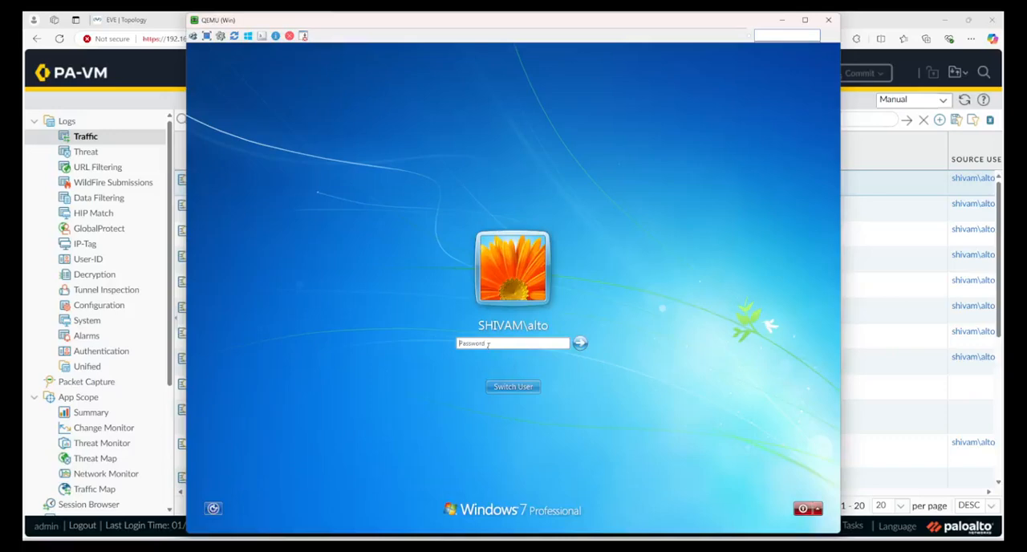
{"action": "left_click", "coordinate": [517, 389]}
{"action": "left_click", "coordinate": [555, 325]}
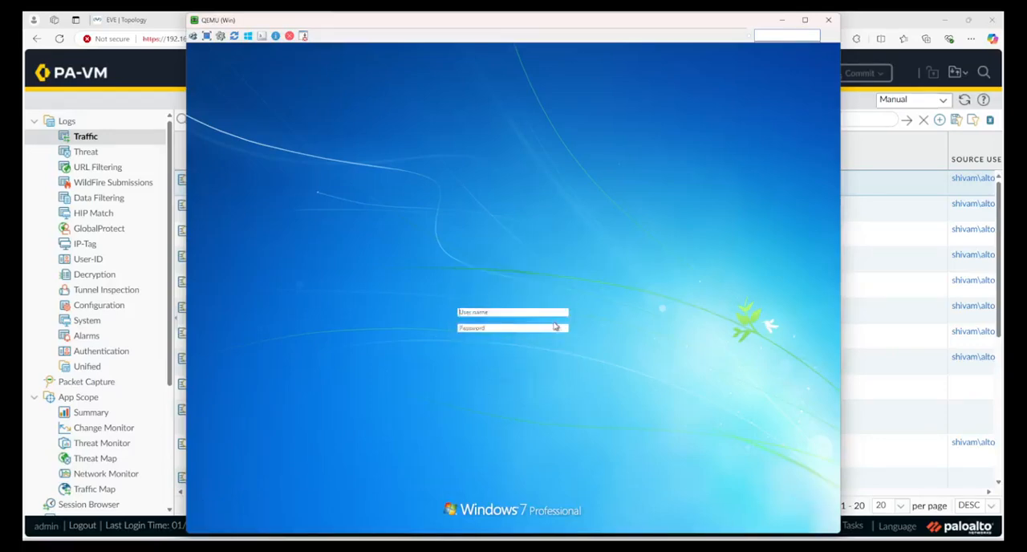
{"action": "type", "text": "palo"}
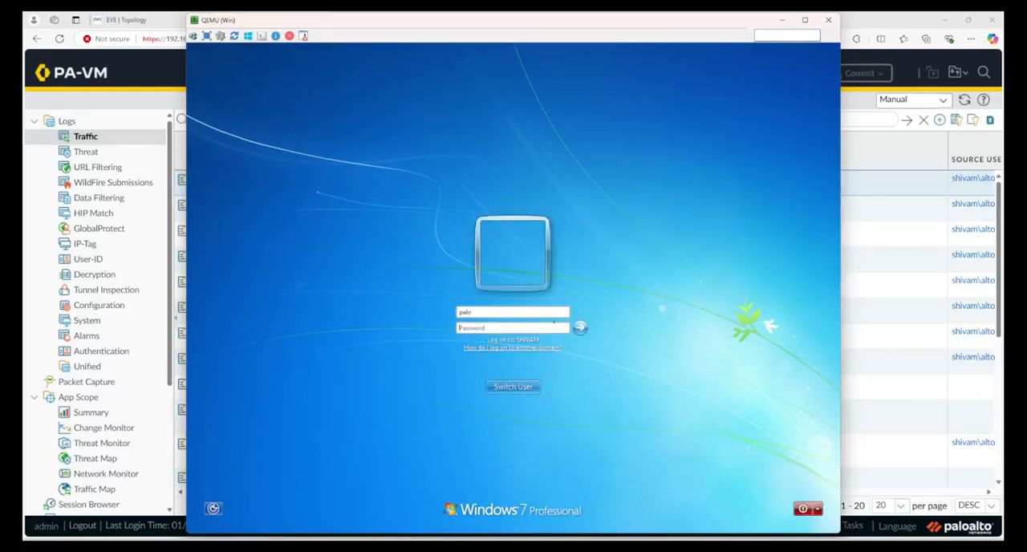
{"action": "key", "text": "Tab"}
{"action": "type", "text": "***"}
{"action": "key", "text": "Return"}
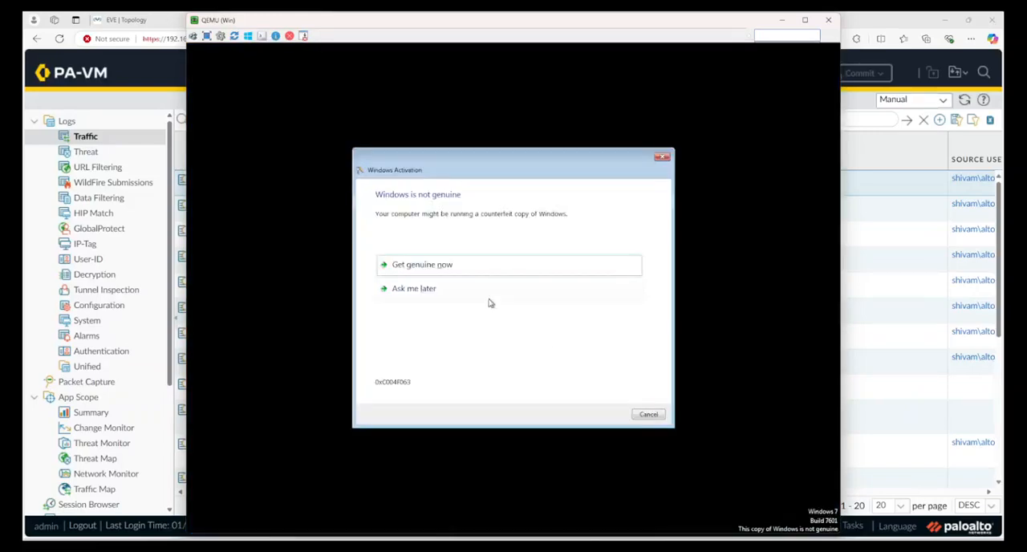
{"action": "left_click", "coordinate": [498, 295]}
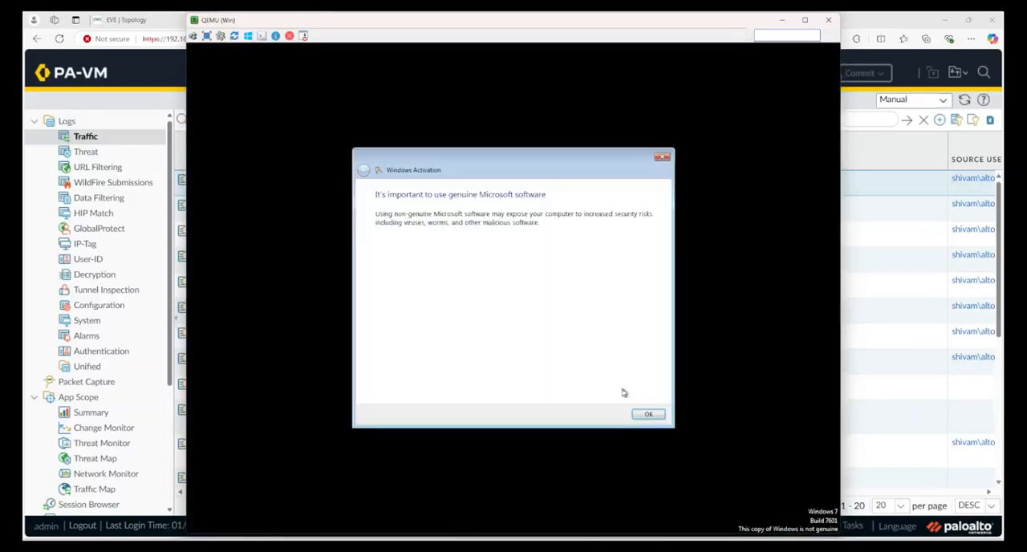
{"action": "left_click", "coordinate": [650, 413]}
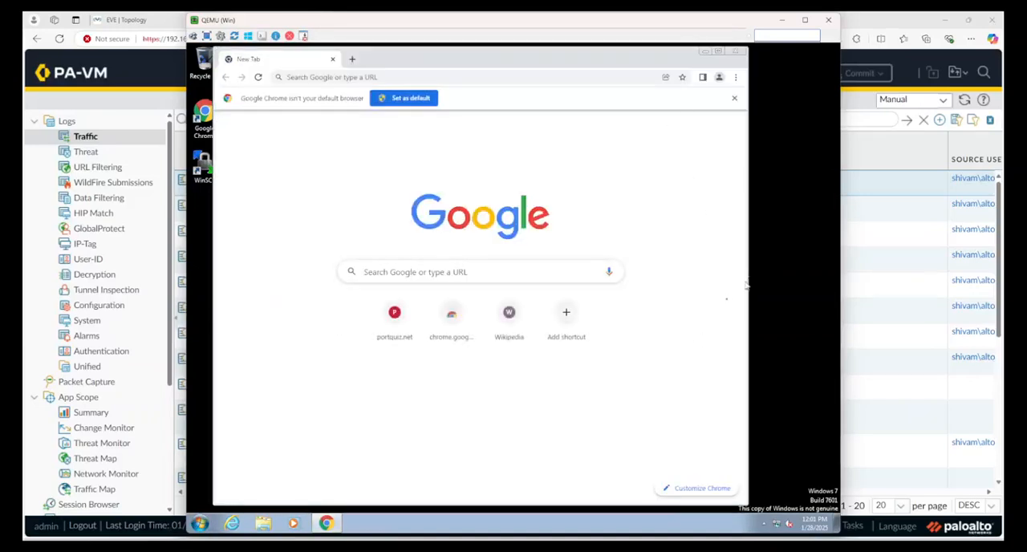
Run show user ip-user-mapping all in the PaloAlto console to check the mapping for the palo logon, and minimize the console.
{"action": "mouse_move", "coordinate": [681, 521]}
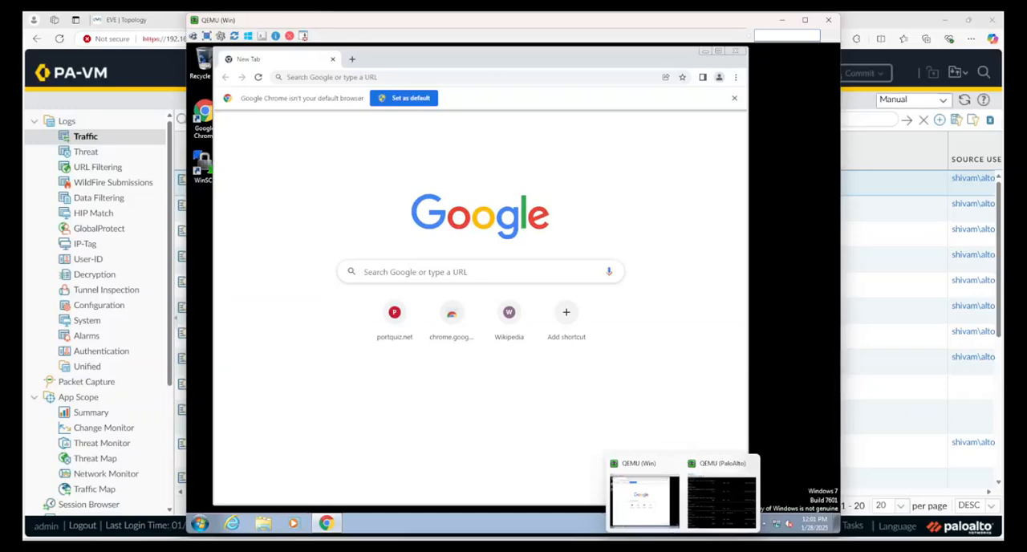
{"action": "left_click", "coordinate": [711, 514]}
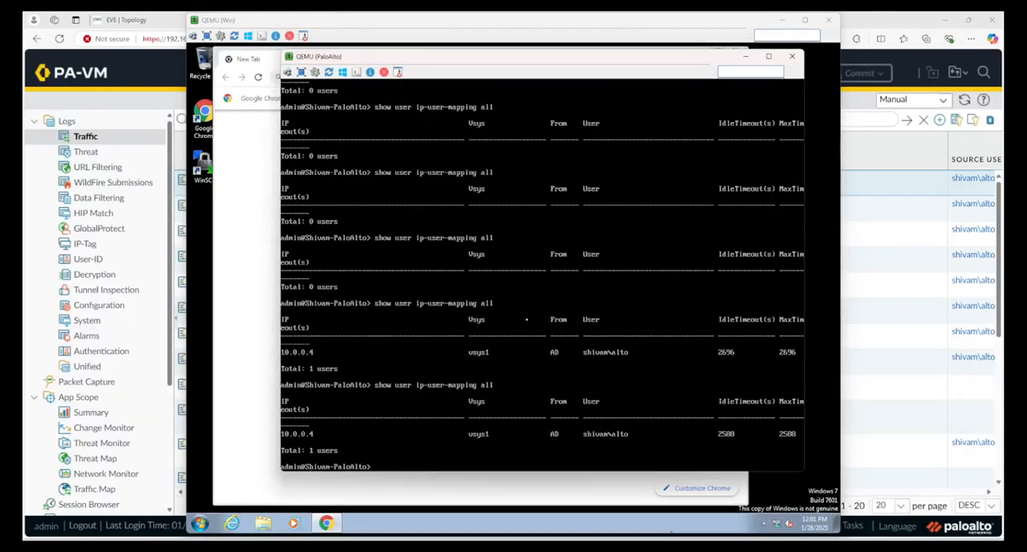
{"action": "key", "text": "Up"}
{"action": "key", "text": "Return"}
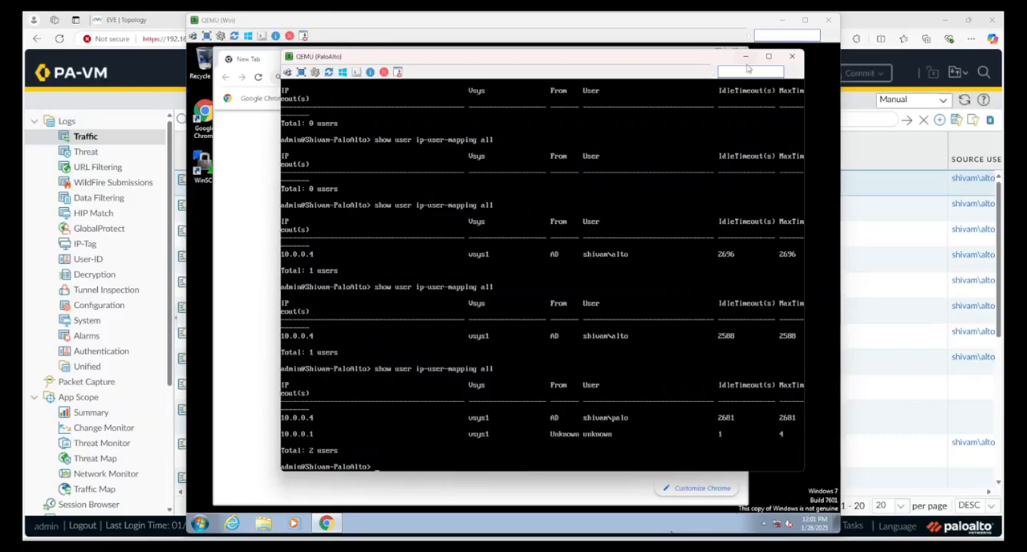
{"action": "left_click", "coordinate": [746, 58]}
Refresh the firewall's traffic log and check the source users of the newest dropped entries.
{"action": "left_click", "coordinate": [781, 21]}
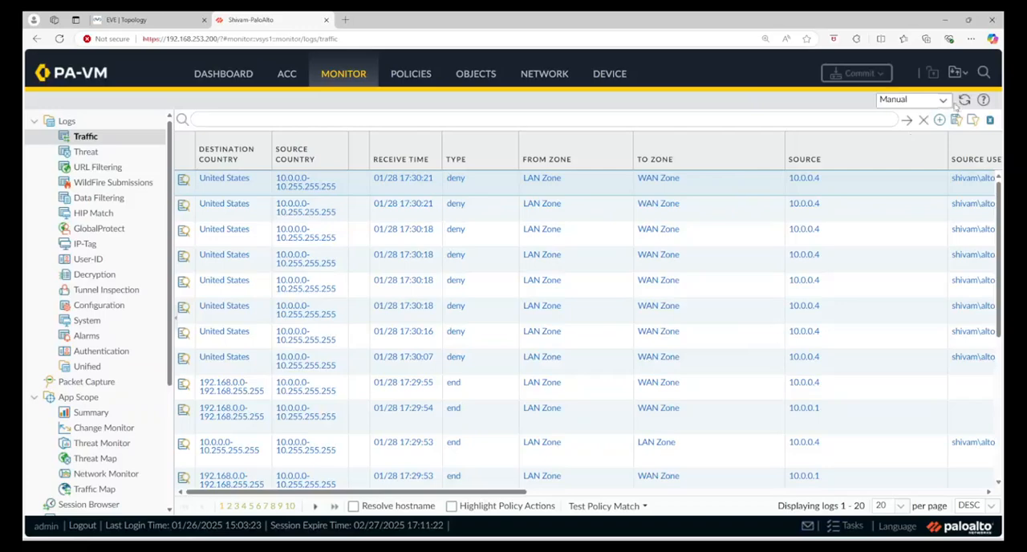
{"action": "left_click", "coordinate": [964, 100]}
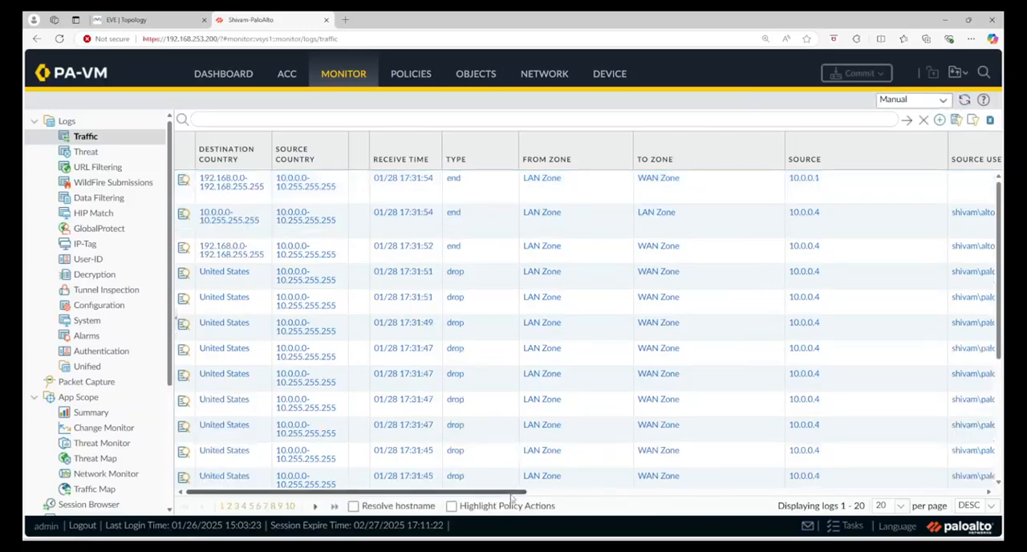
{"action": "left_click_drag", "start_coordinate": [510, 498], "coordinate": [568, 499]}
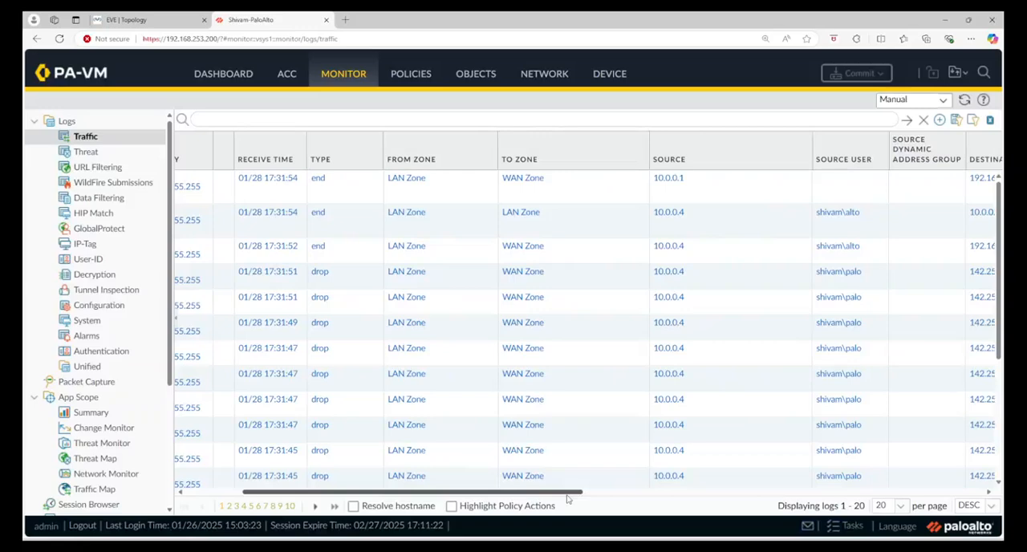
Examine the traffic log's entry types, zones and source users, and open the Group Mapping Settings of User Identification.
{"action": "left_click_drag", "start_coordinate": [568, 498], "coordinate": [565, 498]}
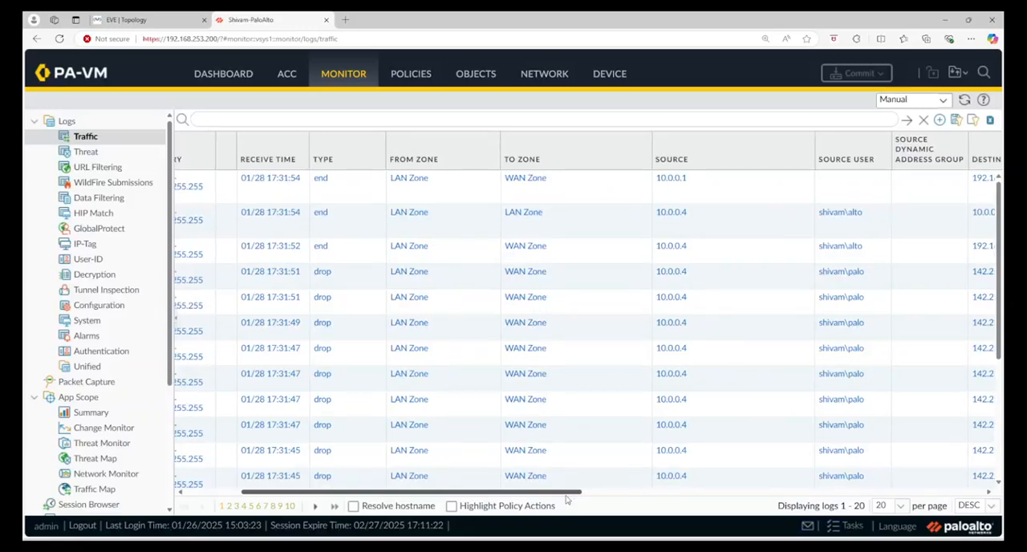
{"action": "left_click_drag", "start_coordinate": [566, 499], "coordinate": [515, 500]}
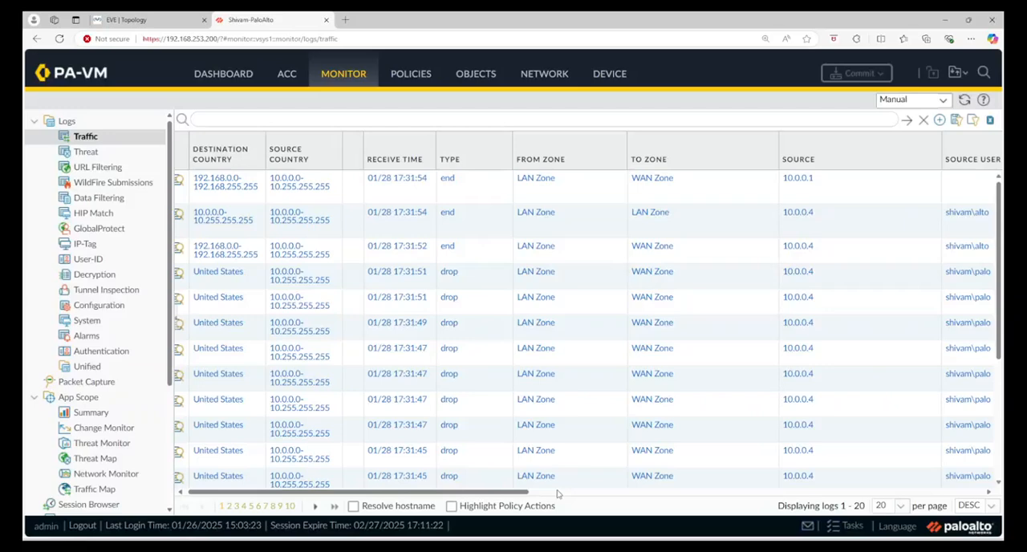
{"action": "left_click", "coordinate": [229, 74]}
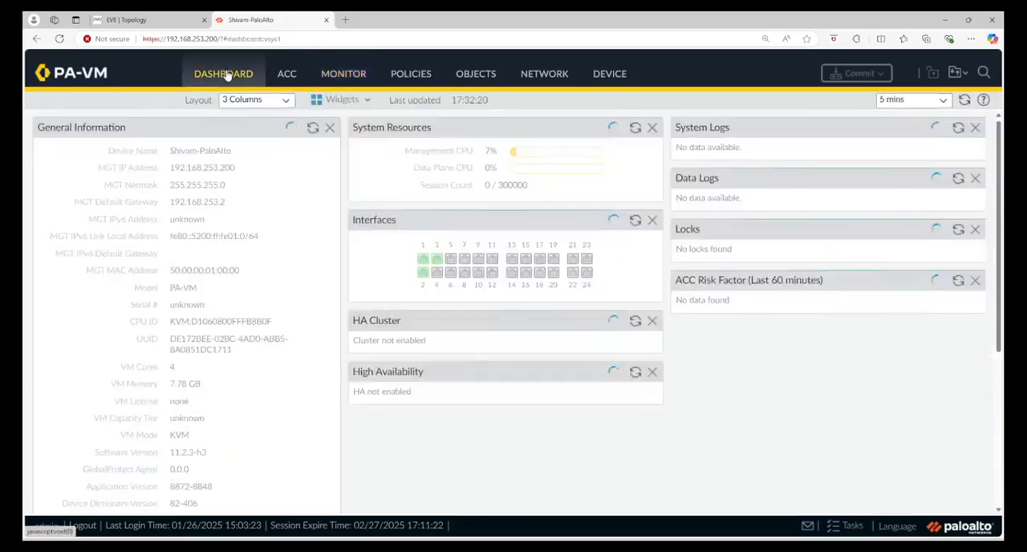
{"action": "left_click", "coordinate": [594, 74]}
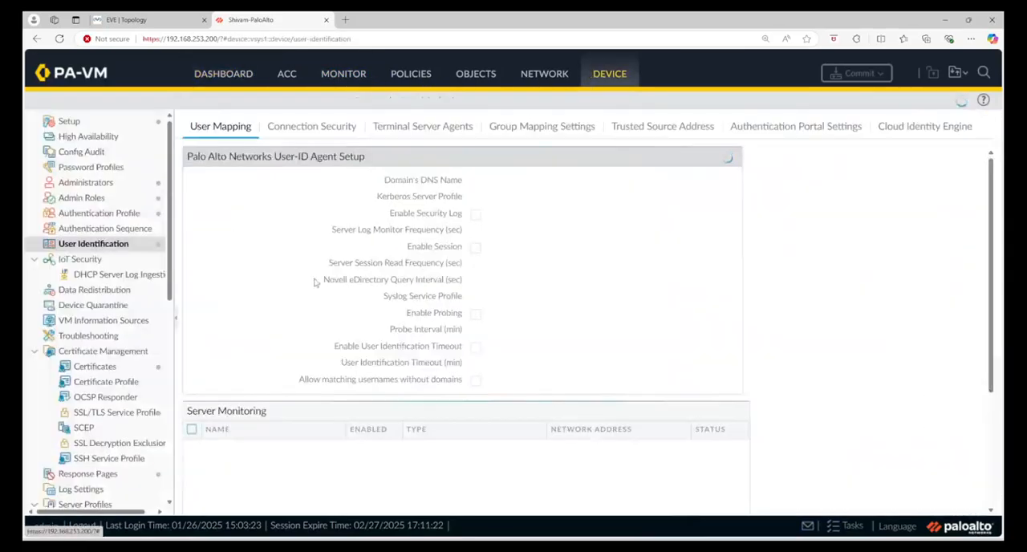
{"action": "scroll", "coordinate": [99, 292], "scroll_direction": "down", "scroll_amount": 5}
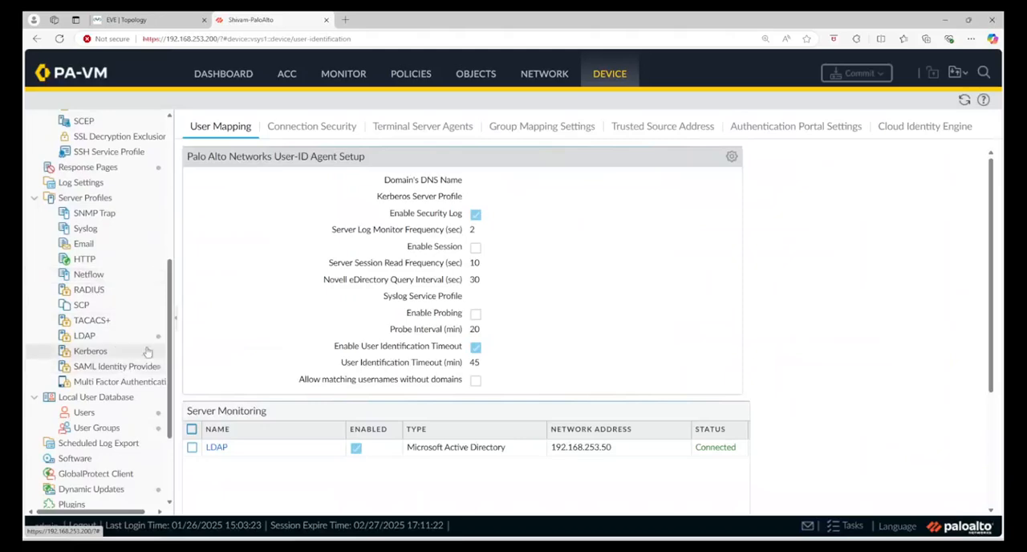
{"action": "left_click", "coordinate": [546, 127]}
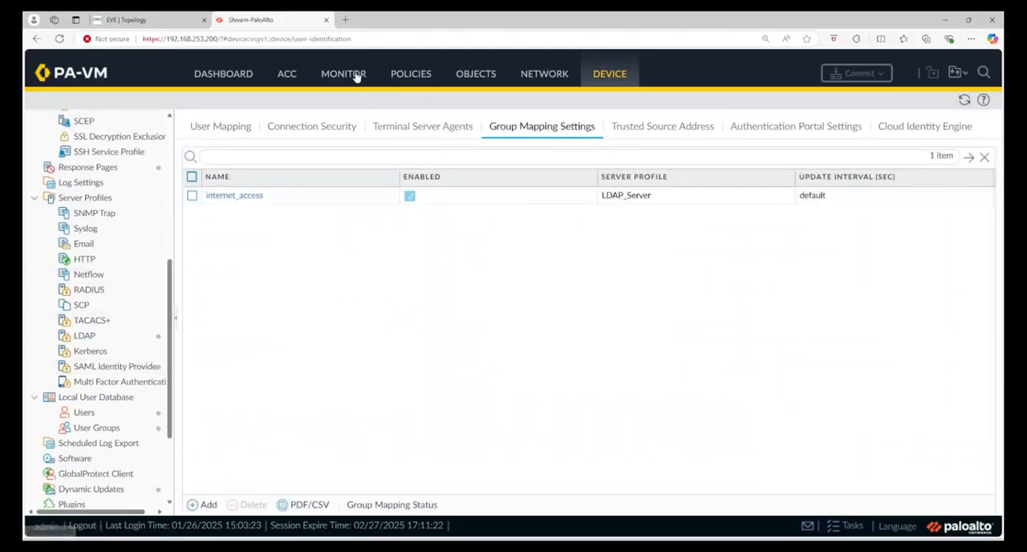
Review the security policy rules' destinations, applications and actions, and widen the source User column to read the full group name.
{"action": "left_click", "coordinate": [398, 76]}
{"action": "left_click_drag", "start_coordinate": [287, 489], "coordinate": [480, 508]}
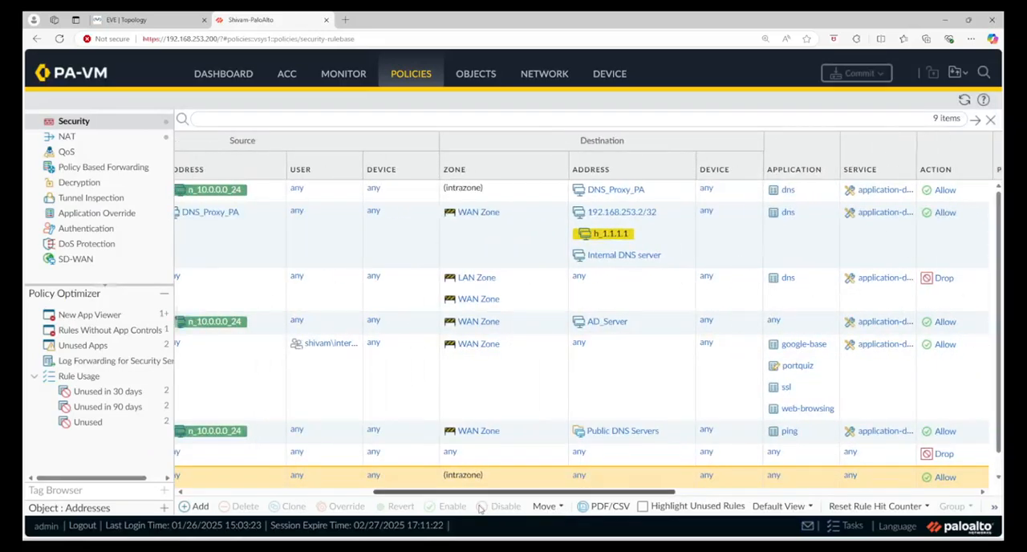
{"action": "left_click_drag", "start_coordinate": [485, 495], "coordinate": [562, 498]}
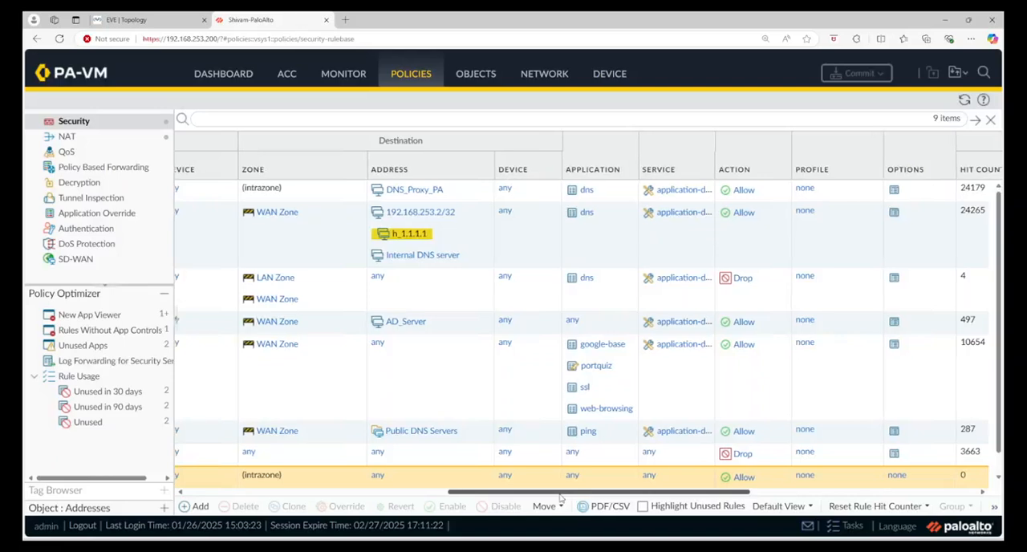
{"action": "left_click_drag", "start_coordinate": [562, 498], "coordinate": [555, 500]}
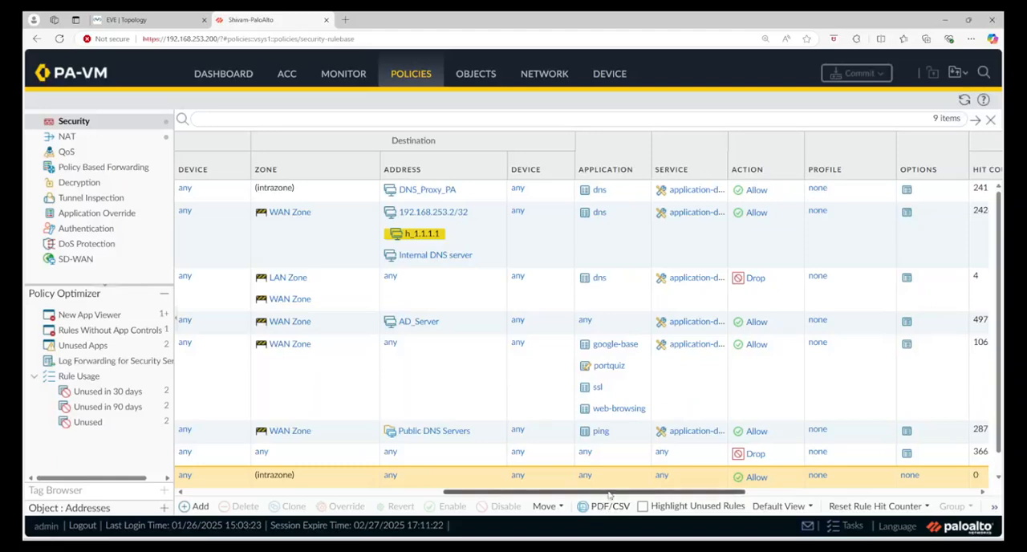
{"action": "left_click_drag", "start_coordinate": [609, 495], "coordinate": [485, 496]}
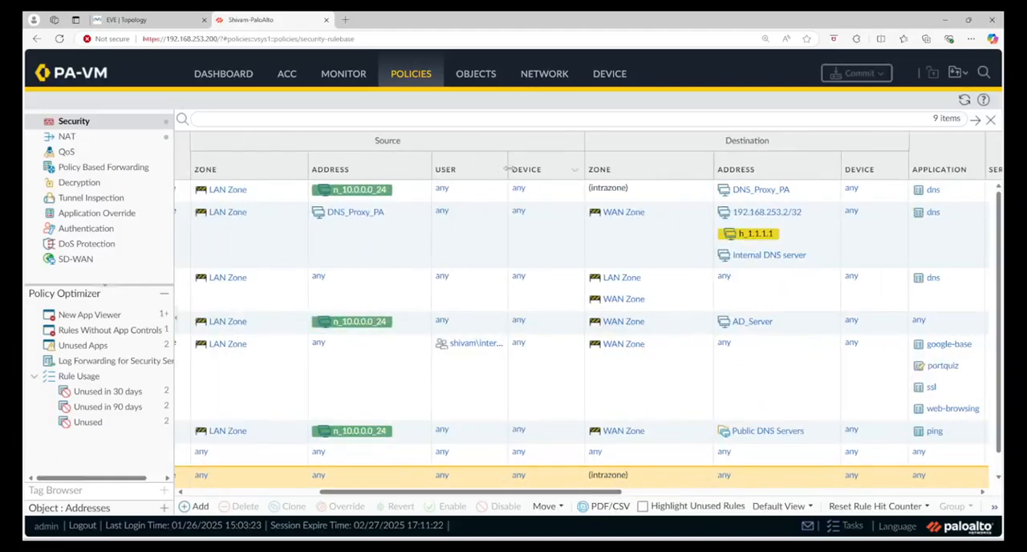
{"action": "left_click_drag", "start_coordinate": [507, 169], "coordinate": [565, 170]}
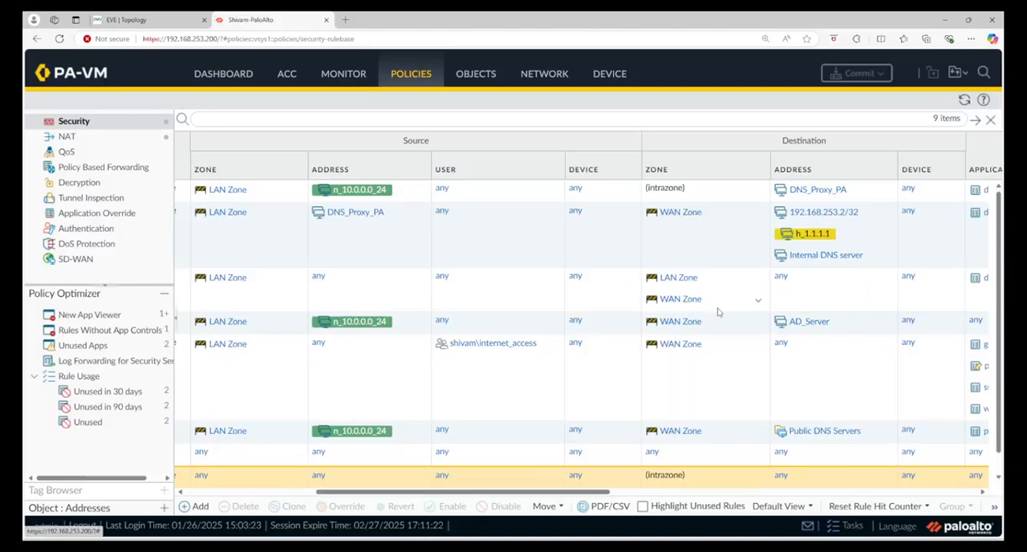